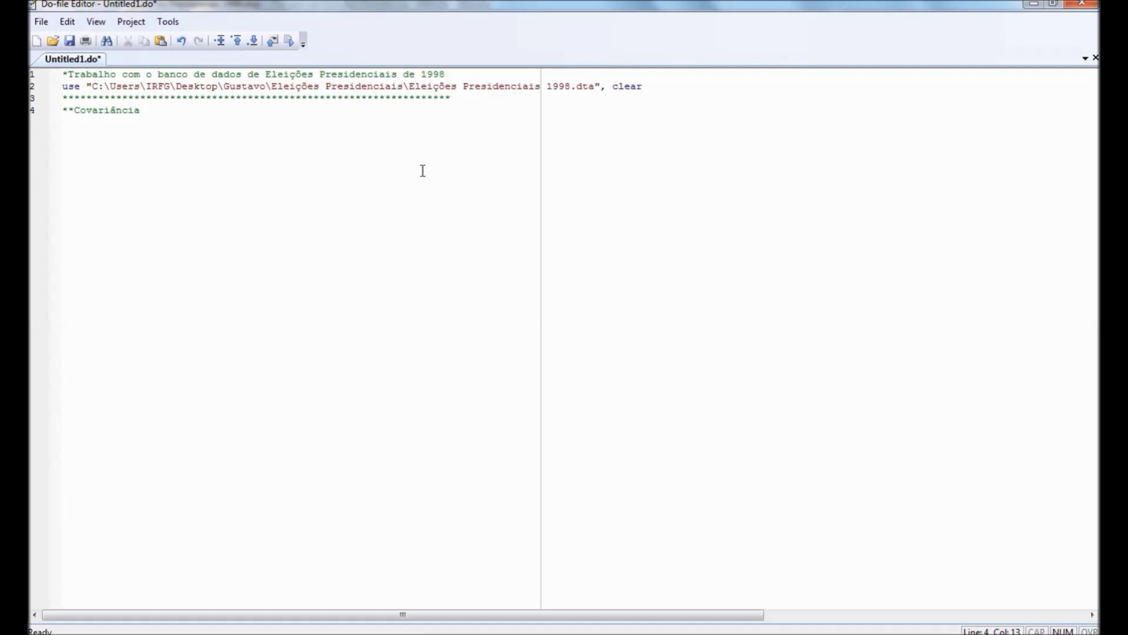
Add the comment heading "****Frequência das observações" below the Covariância heading in the do-file
drag(146, 110, 63, 110)
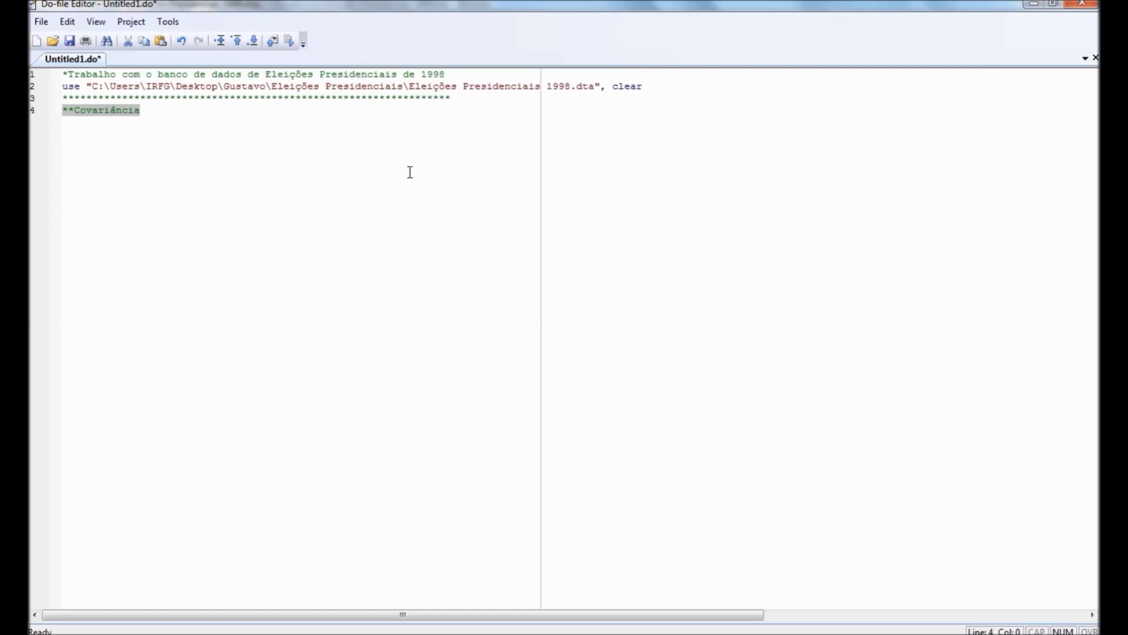
click(162, 113)
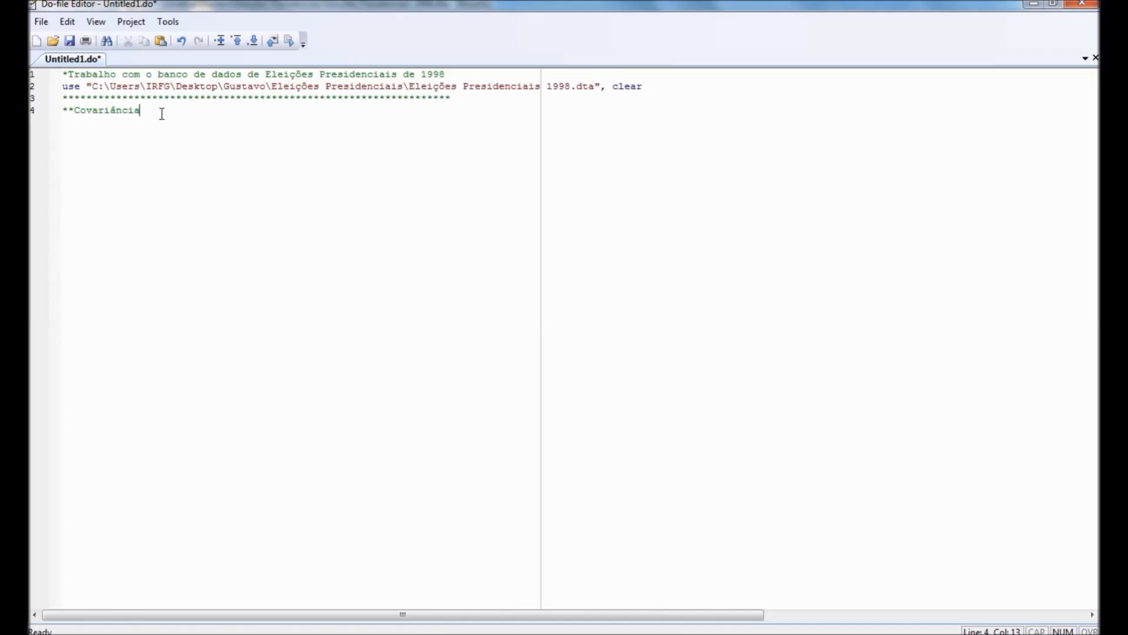
key(Return)
key(Return)
text(****Frequ)
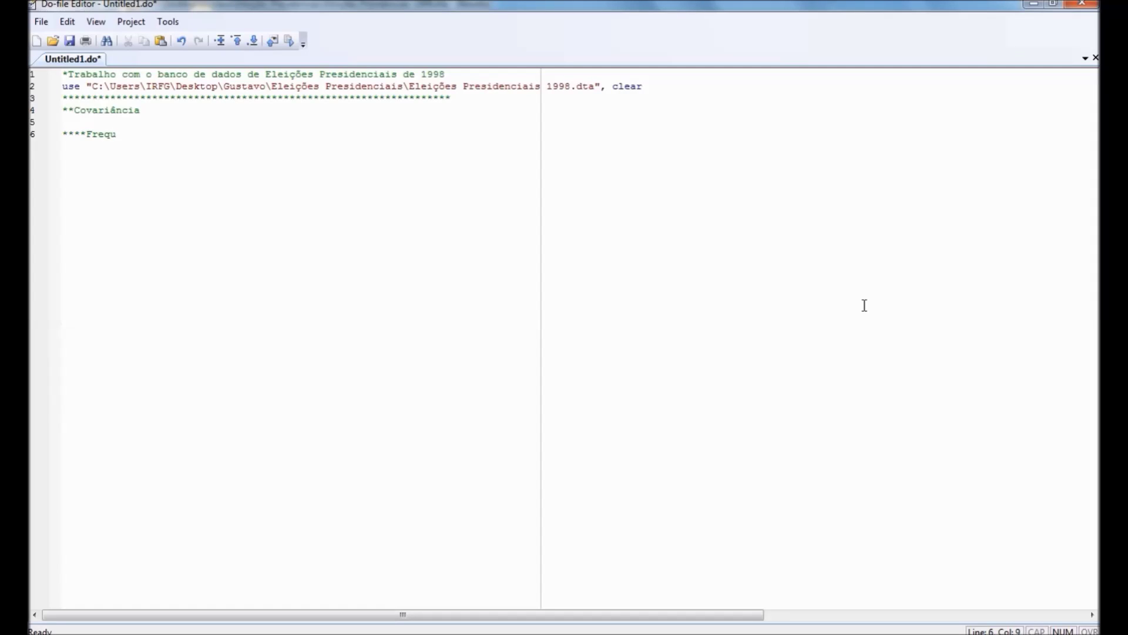
text(ência das observações)
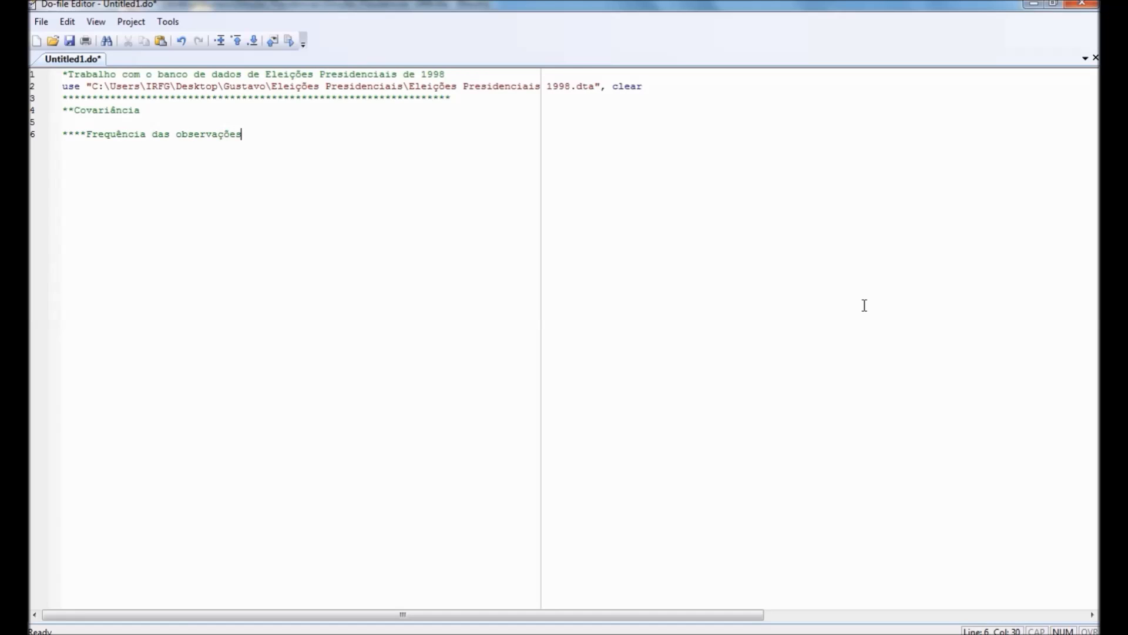
Add the command "tab Q5 Q43" under the frequency heading and run it to cross-tabulate the two variables
key(Return)
key(Return)
text(tab Q5 Q)
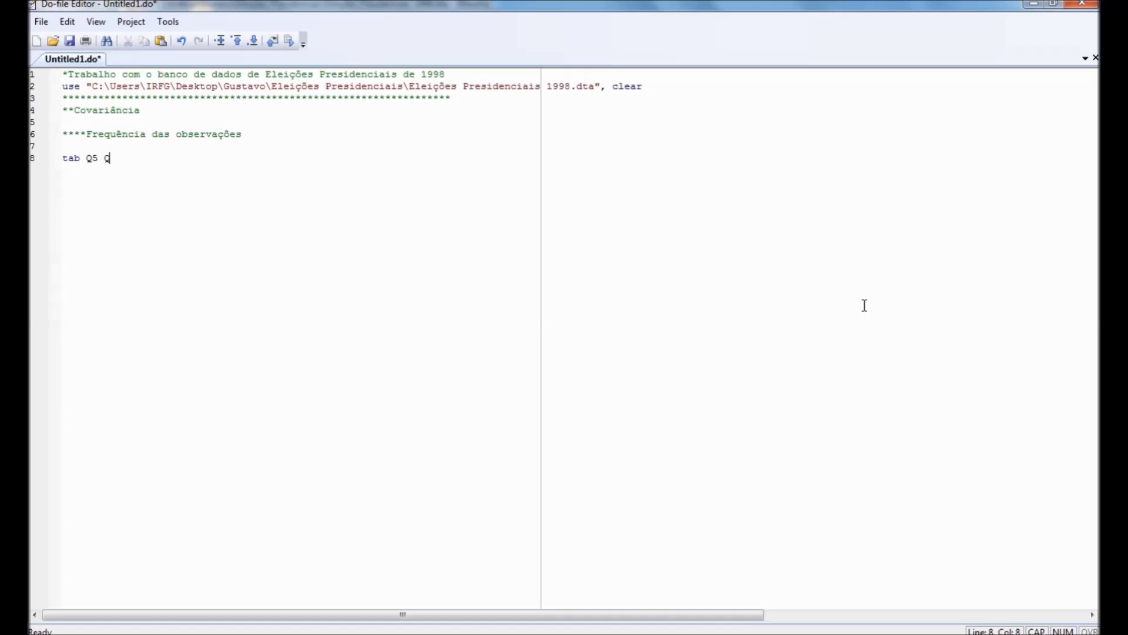
text(43)
key(ctrl+shift+Left)
key(ctrl+shift+Left)
key(ctrl+shift+Left)
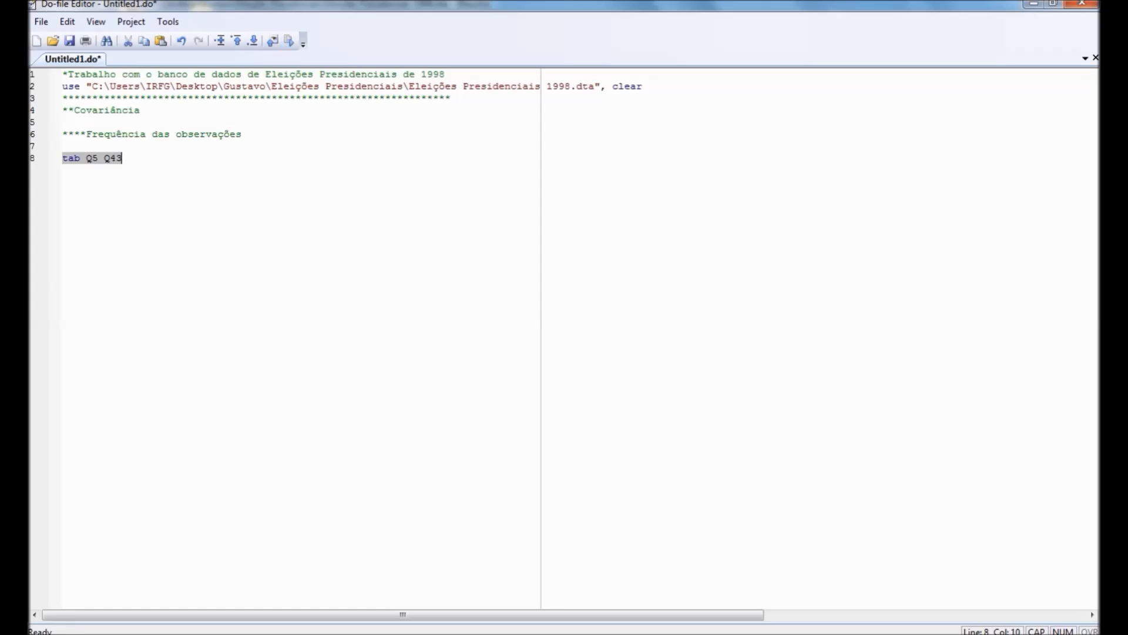
click(658, 608)
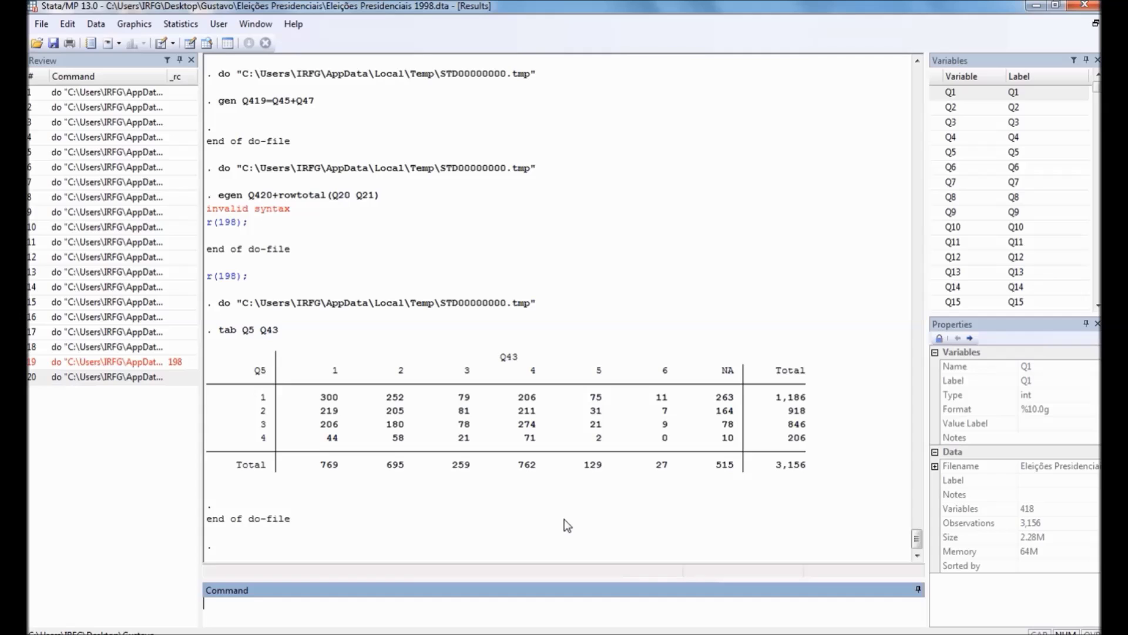
Return to the do-file and add the command "tab Q5 Q43, col row" below the existing cross-tabulation
mouse_move(693, 624)
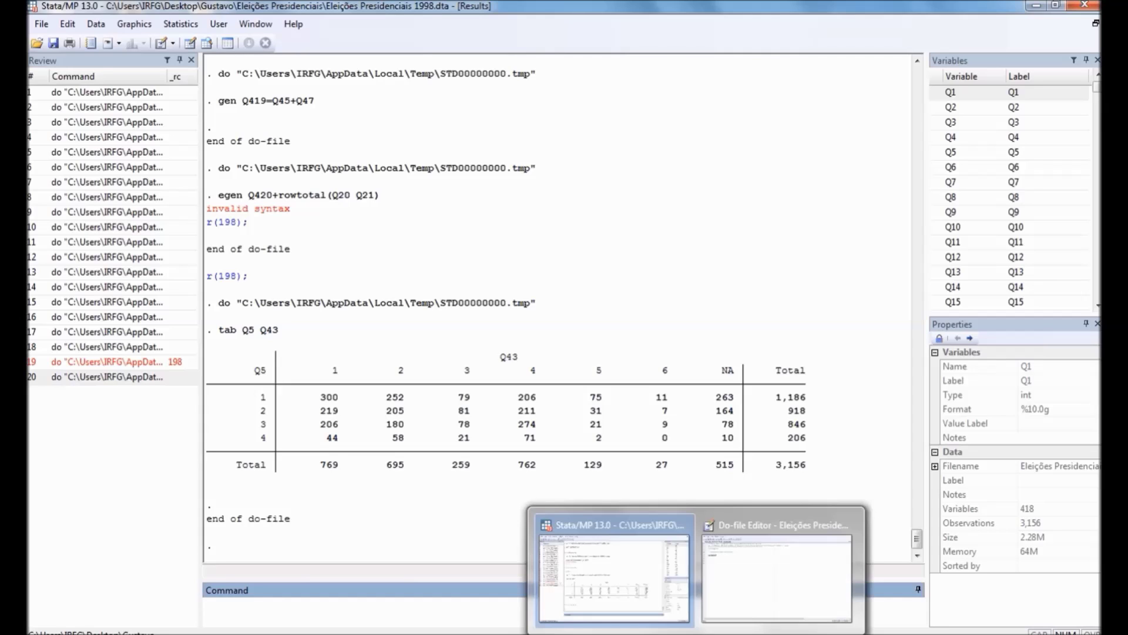
click(731, 604)
click(114, 174)
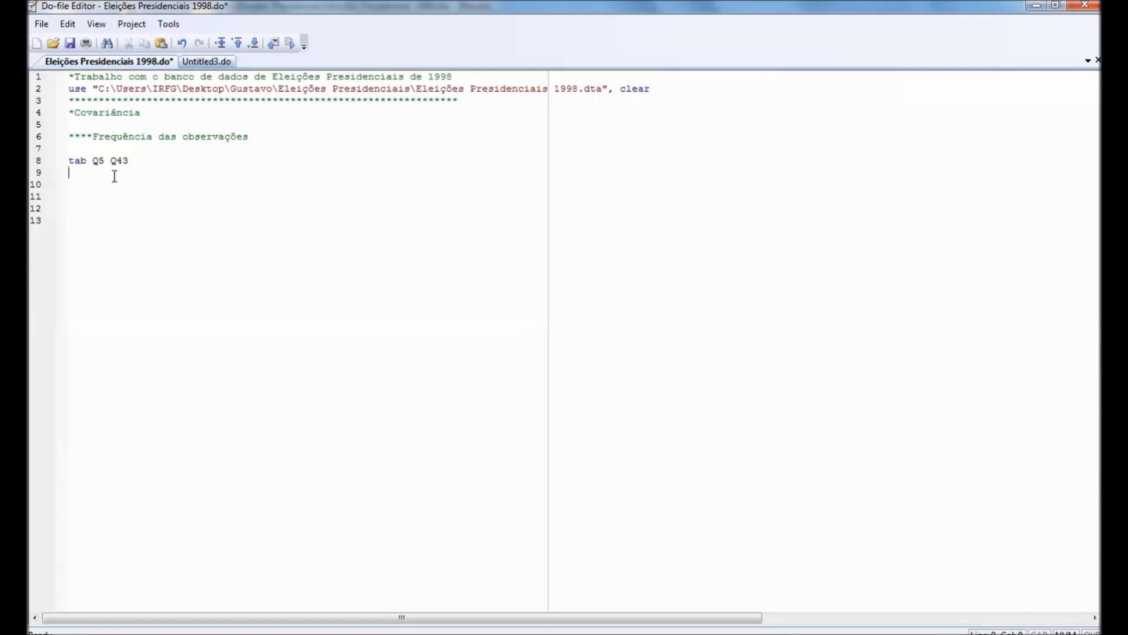
key(alt+Tab)
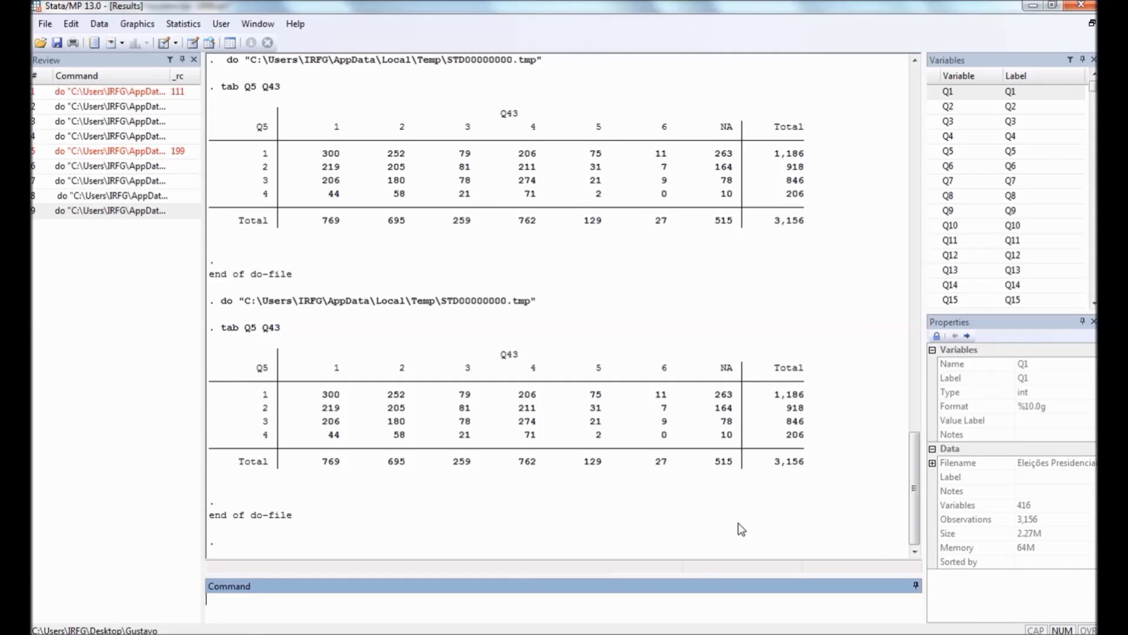
click(748, 605)
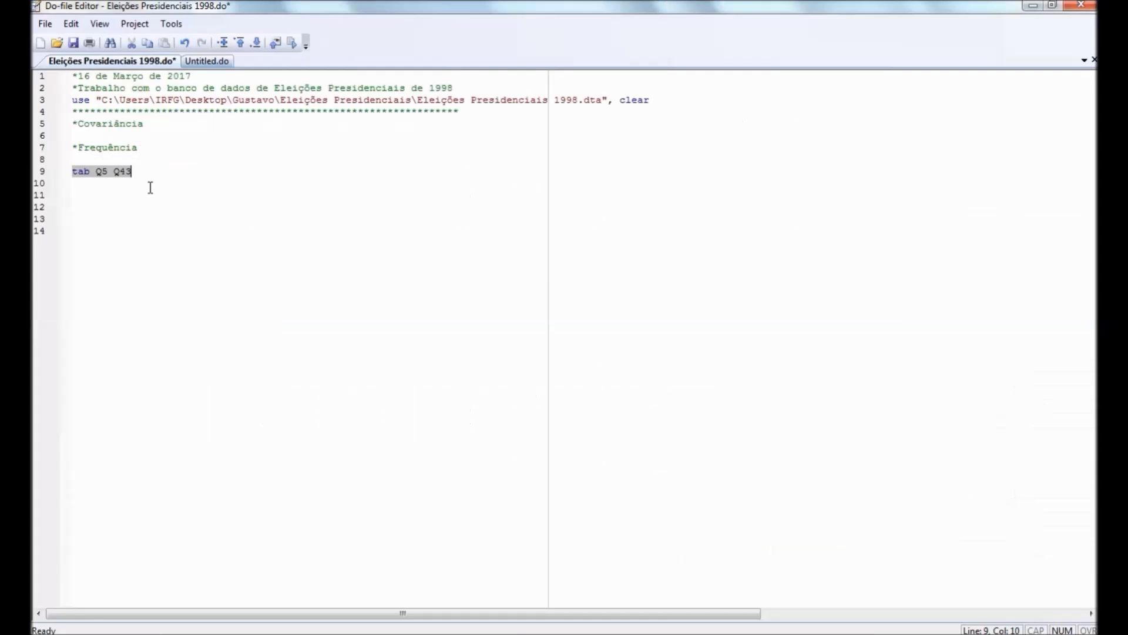
key(Return)
key(Return)
text(tab)
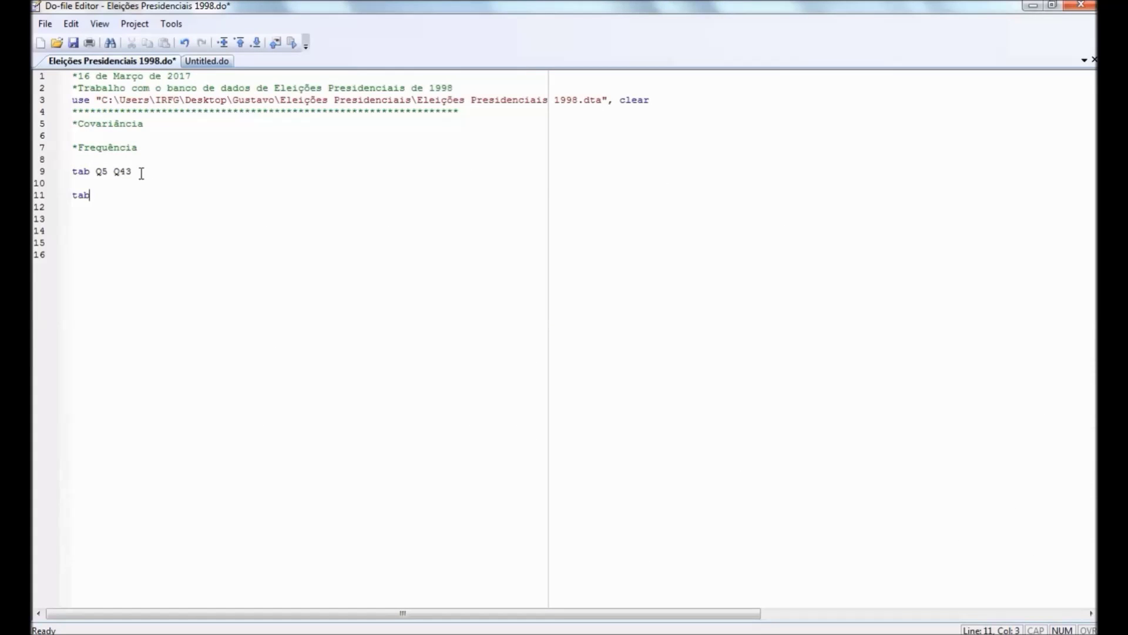
text( Q5 Q43, col row)
Run only the "tab Q5 Q43, col row" line and bring up the results window
triple_click(202, 199)
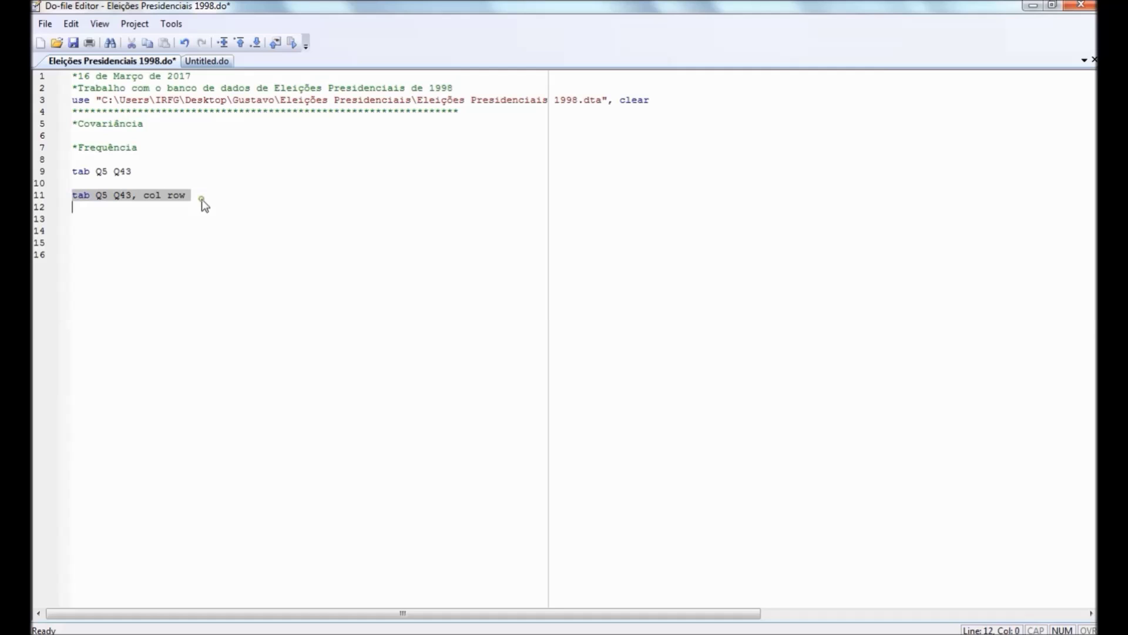
click(292, 43)
mouse_move(686, 632)
click(649, 610)
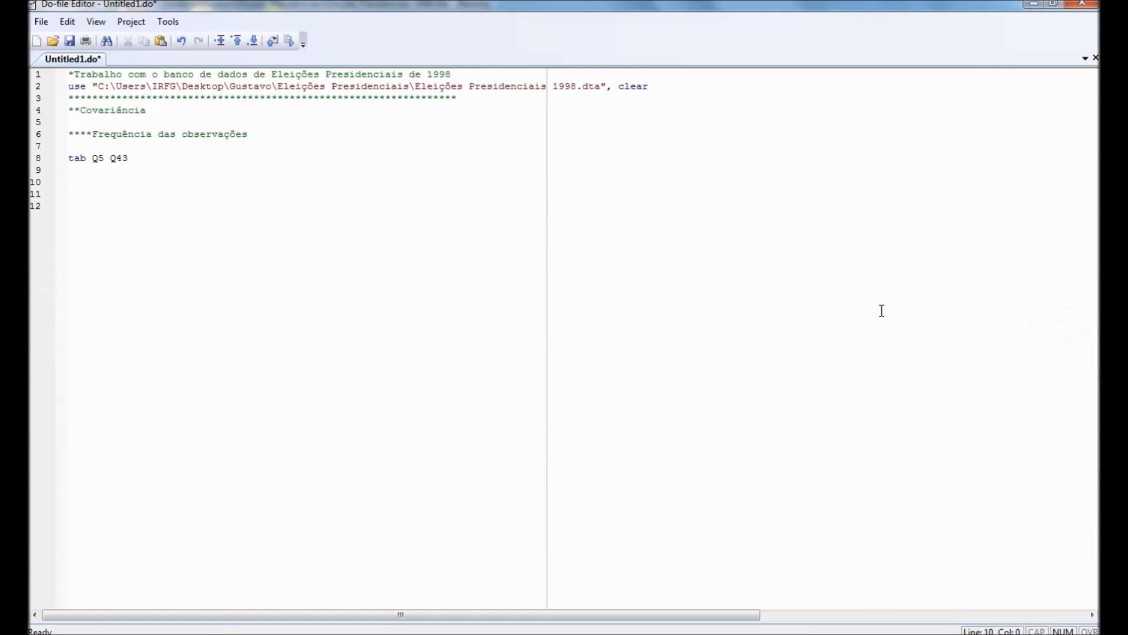
Add the comment headings "***Gráficos" and "*histogramas" below the tabulation command in the do-file
text(***Gráficos)
key(Return)
key(Return)
text(*histogram)
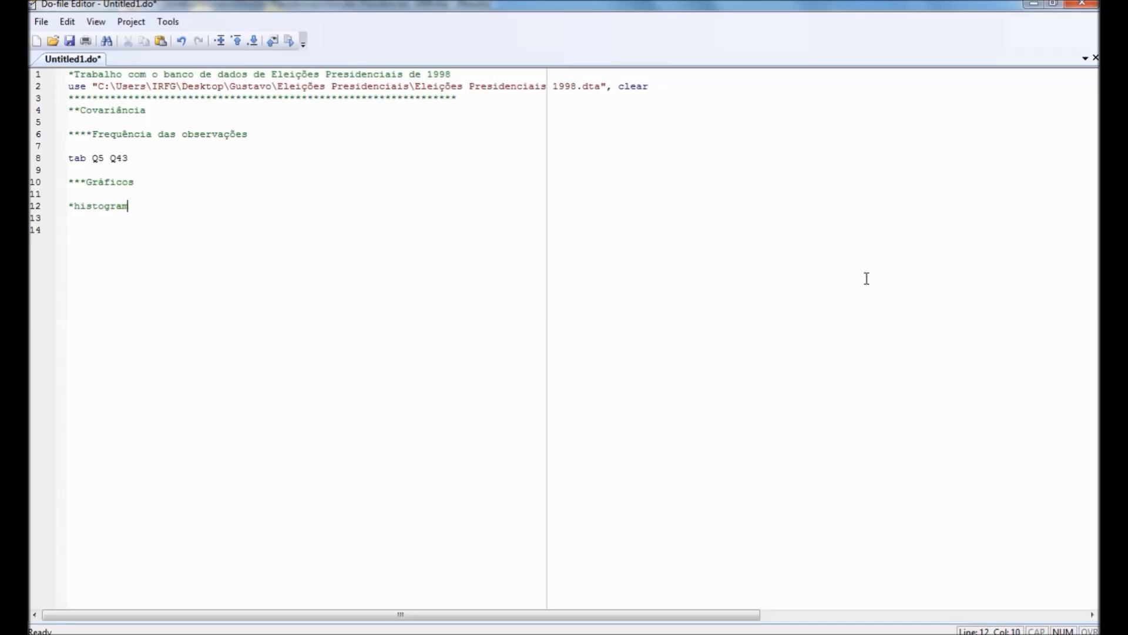
text(as)
key(Return)
key(Return)
drag(146, 206, 68, 201)
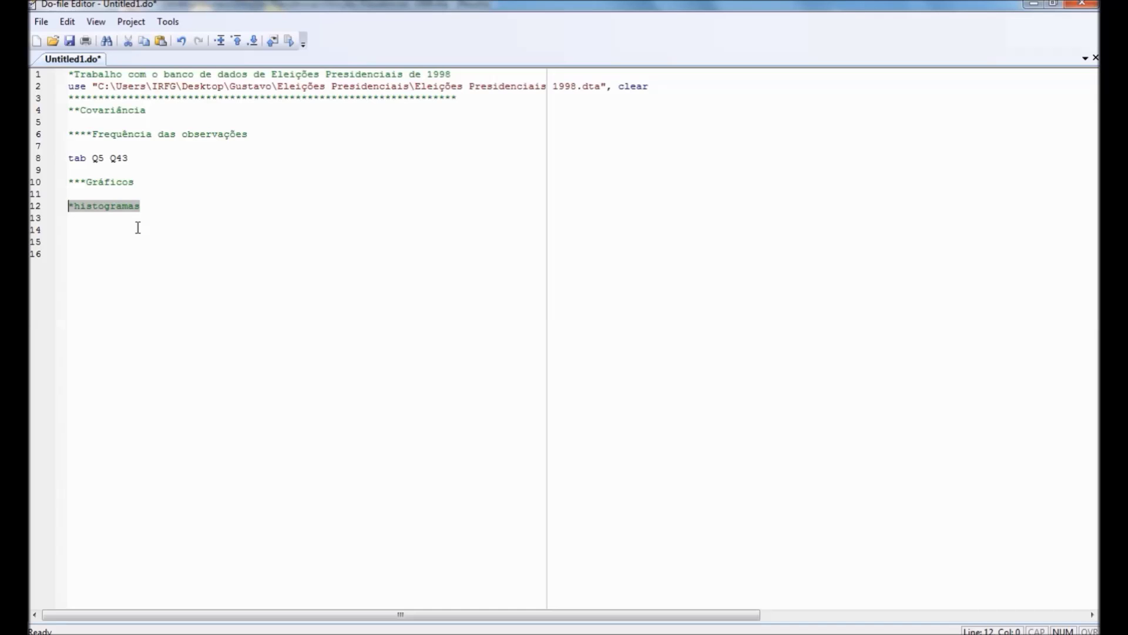
click(143, 209)
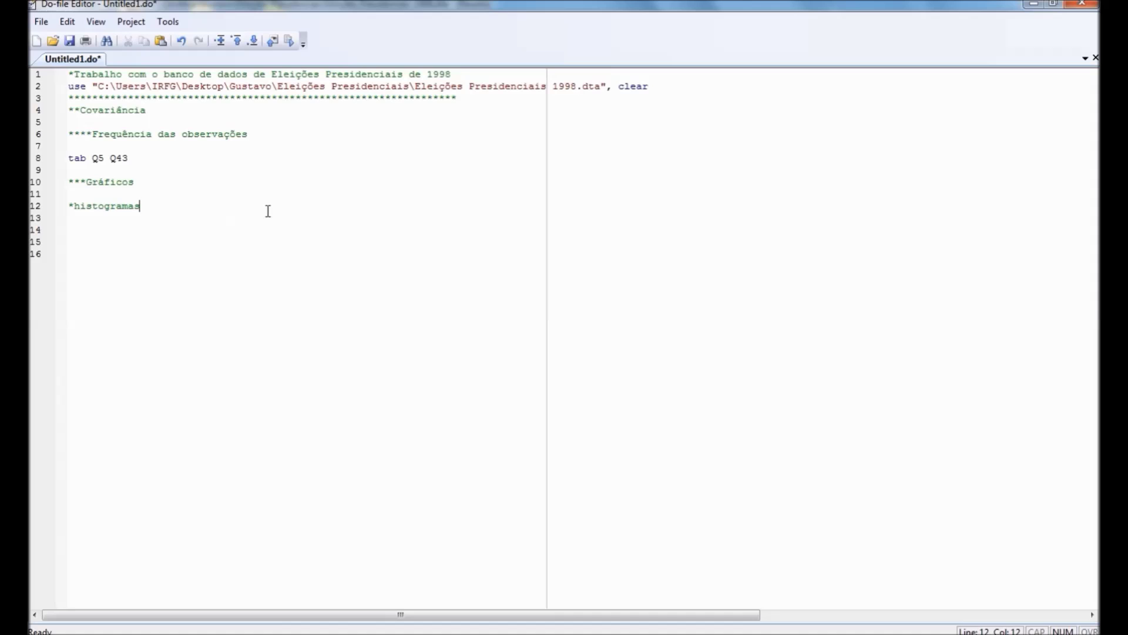
Add the commands "histogram Q5" and "histogram Q43" on separate lines under the histogram heading
key(Return)
key(Return)
text(histogram Q5)
key(Return)
text(histog)
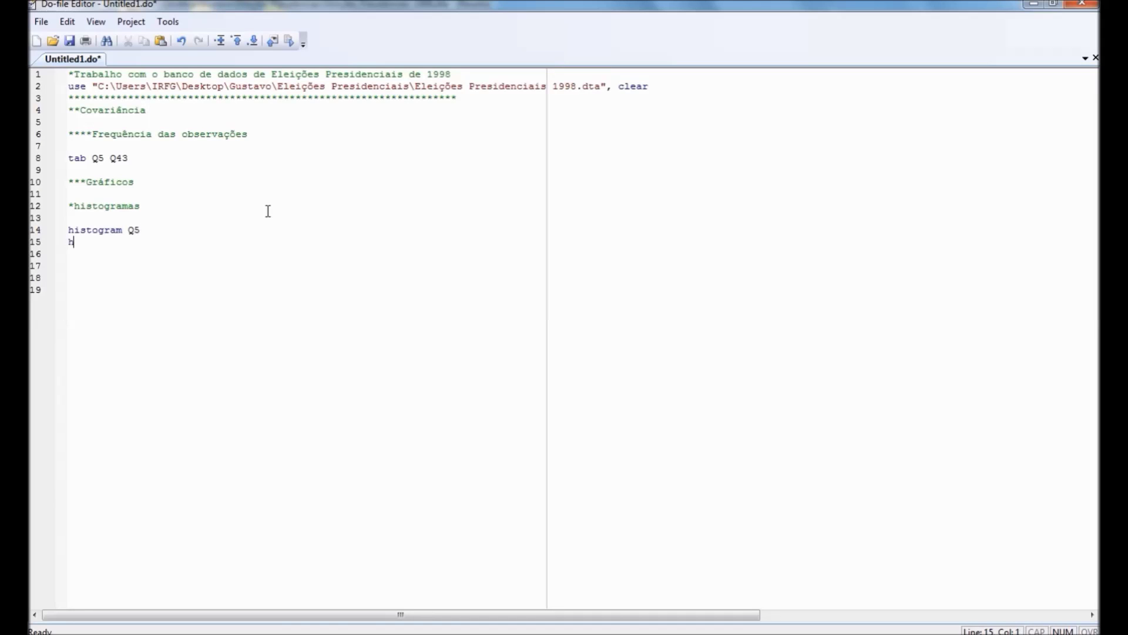
text(ram Q43)
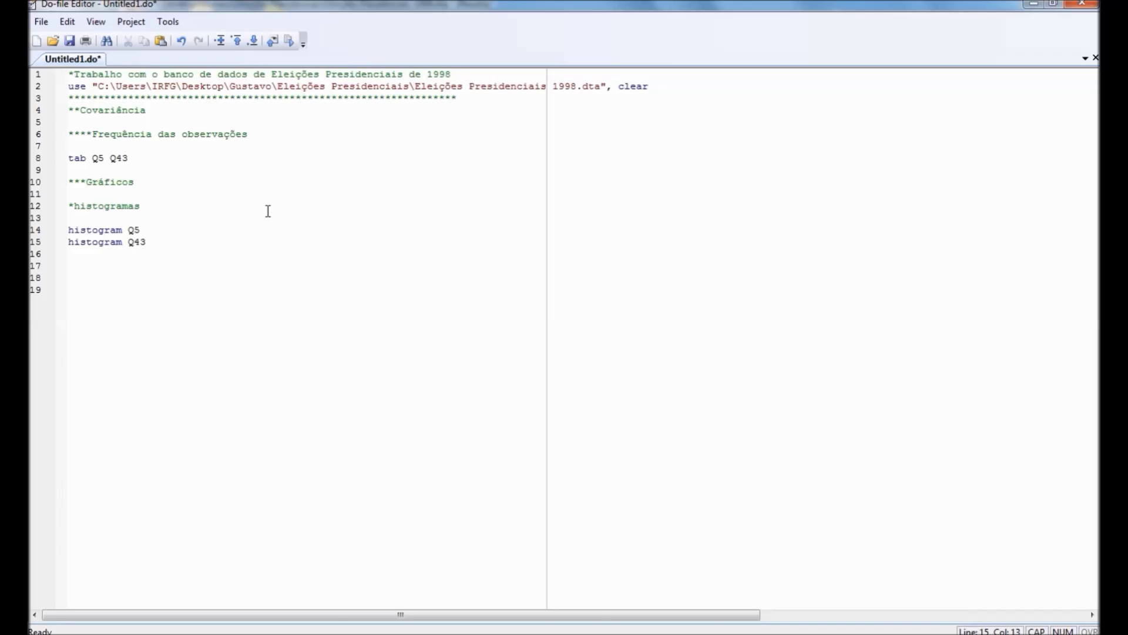
Switch to the codebook PDF in Acrobat Reader and look up the Q43 value labels on page 17
key(alt+Tab)
scroll(866, 345, down, 1)
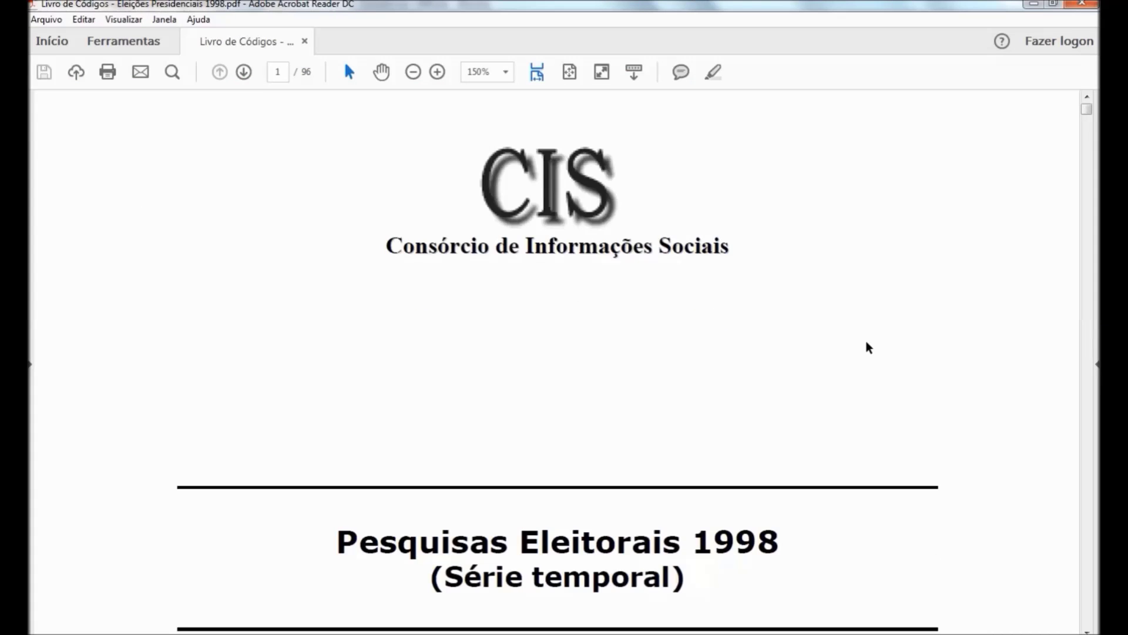
scroll(868, 347, down, 3)
scroll(867, 345, down, 6)
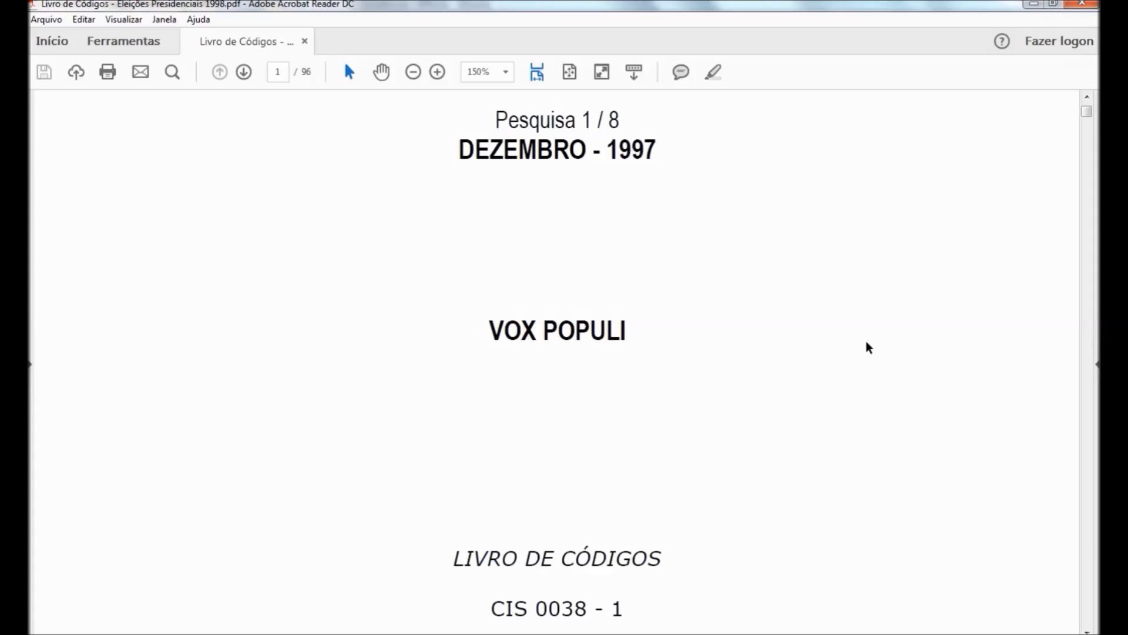
scroll(867, 345, down, 2)
click(277, 72)
text(17)
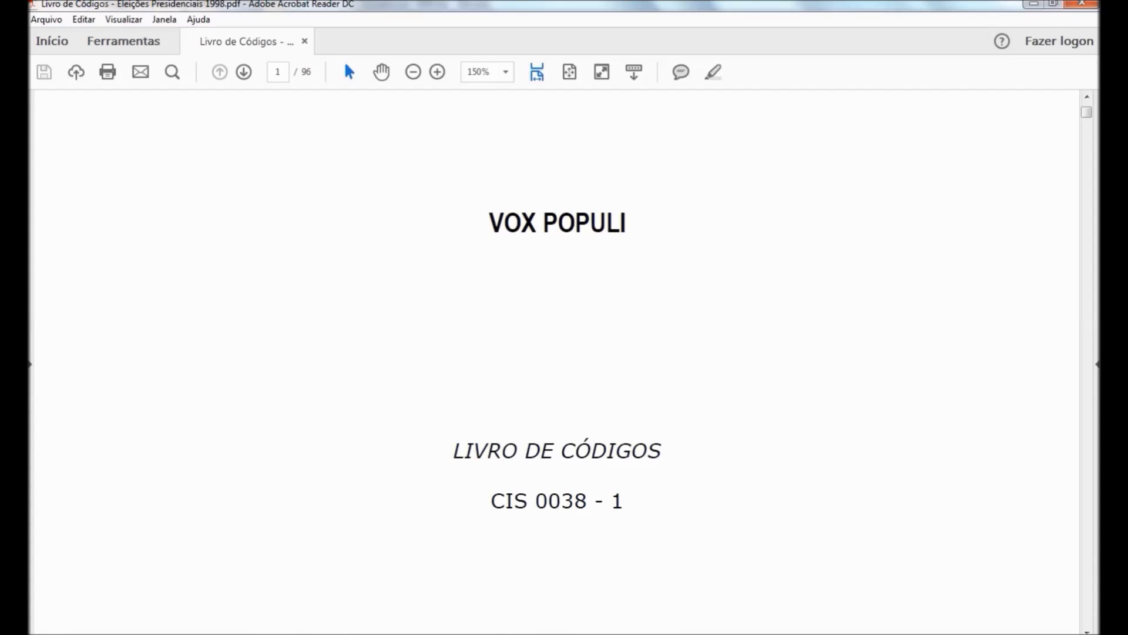
key(Return)
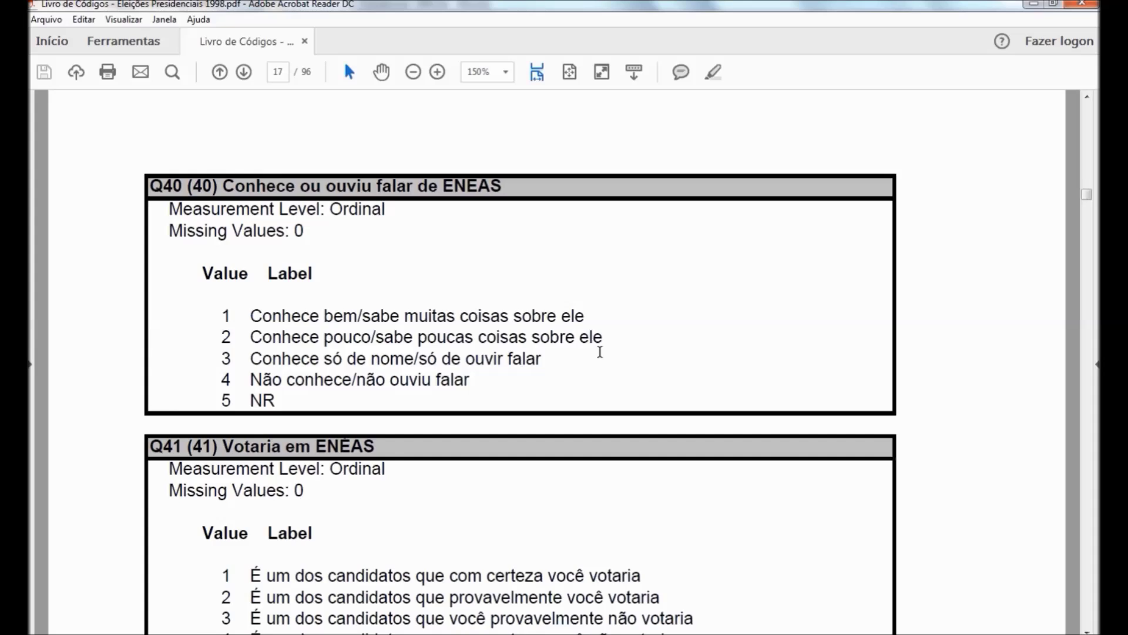
scroll(616, 367, down, 5)
scroll(623, 370, down, 5)
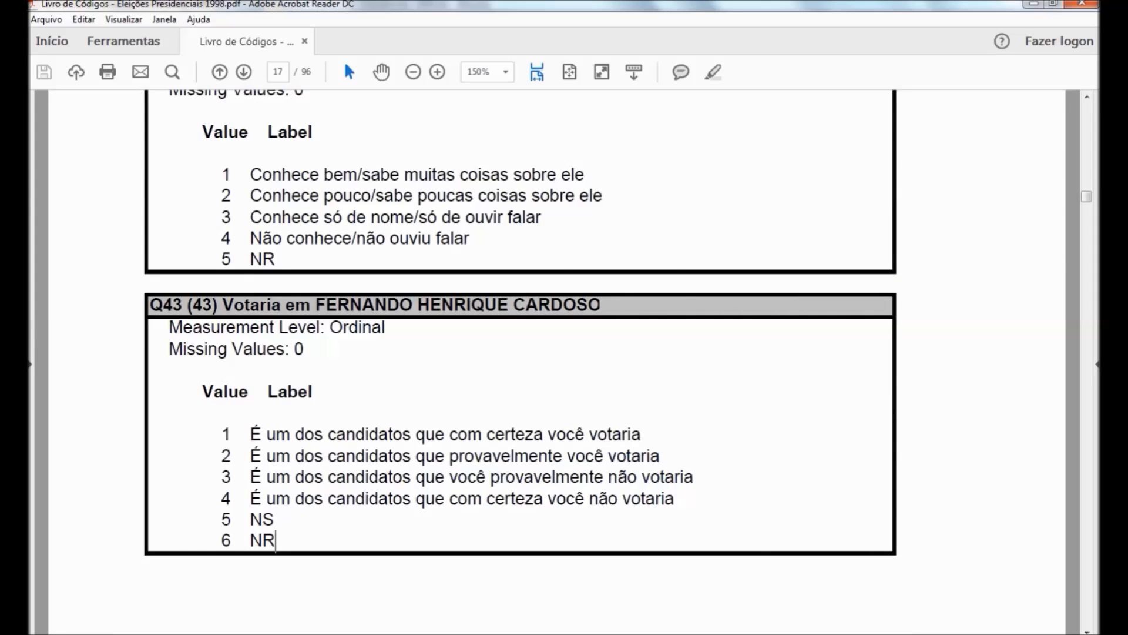
Back in the Stata do-file, add an asterisk separator line and the command "recode Q43 6=." below the histograms
click(772, 595)
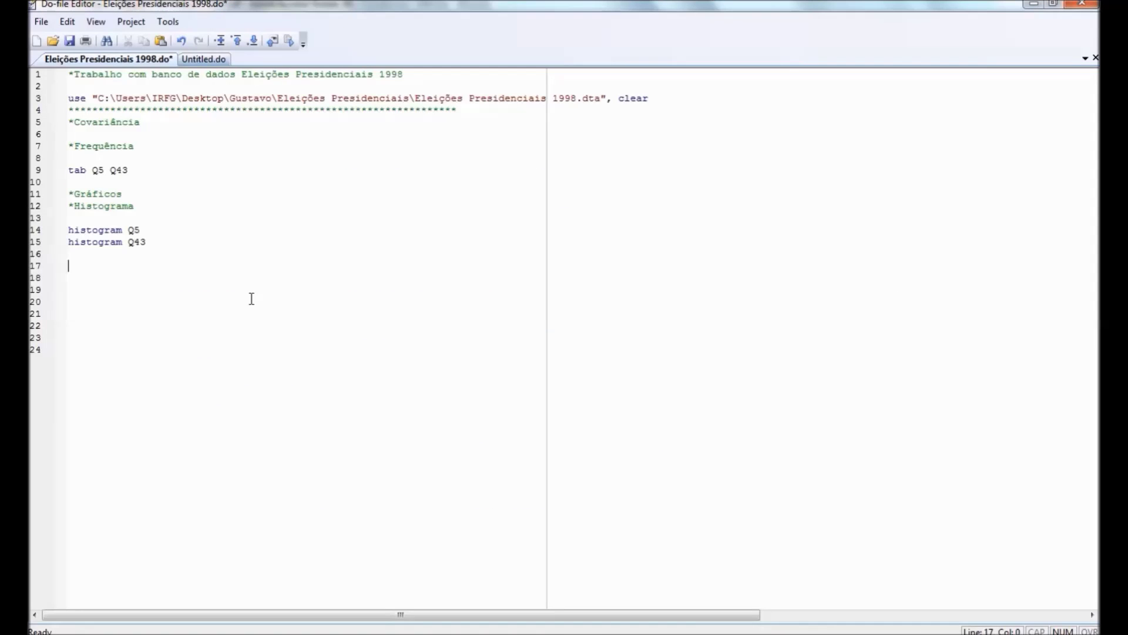
text(***************************************)
key(Return)
key(Return)
text(recode )
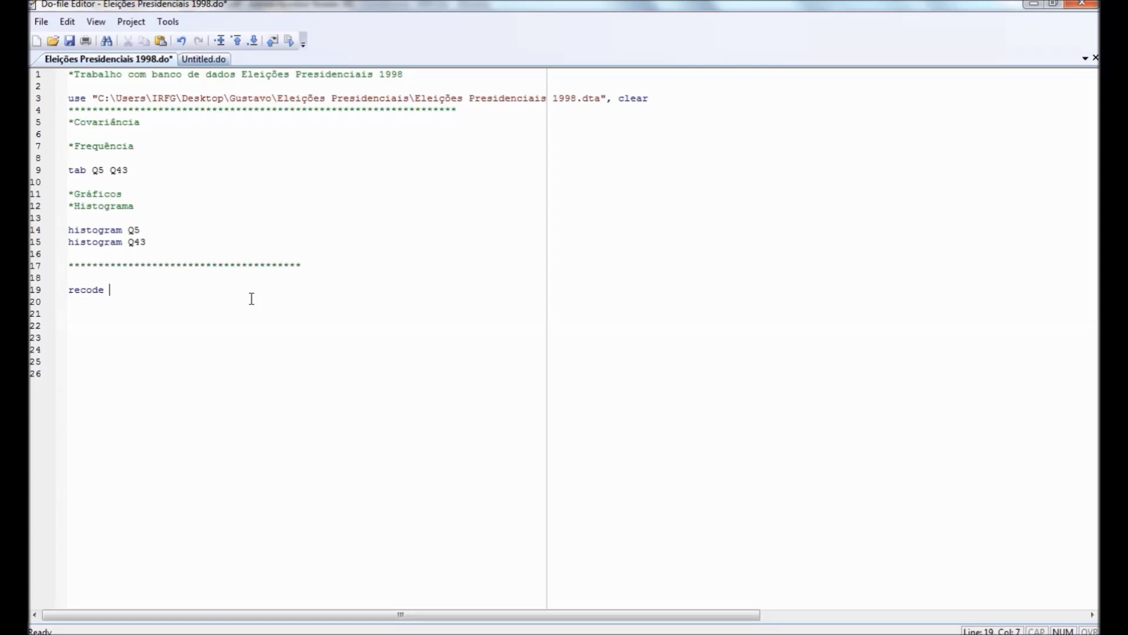
text(Q43 6=.)
Try to run the "recode Q43 6=." line on its own and check its output in the results window
triple_click(156, 290)
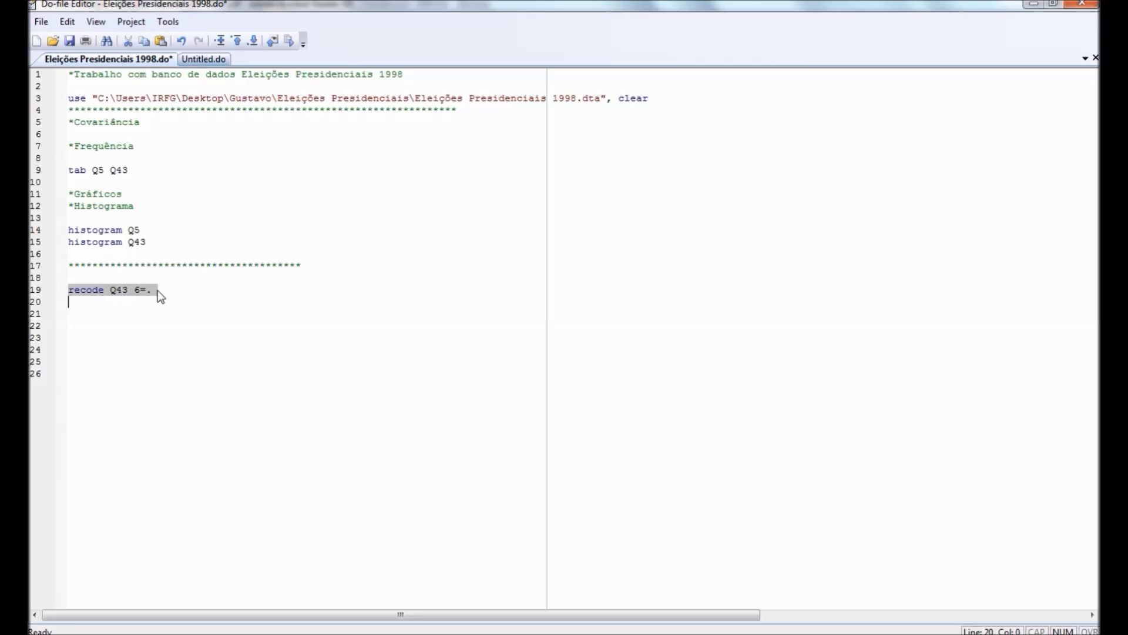
click(288, 40)
click(179, 295)
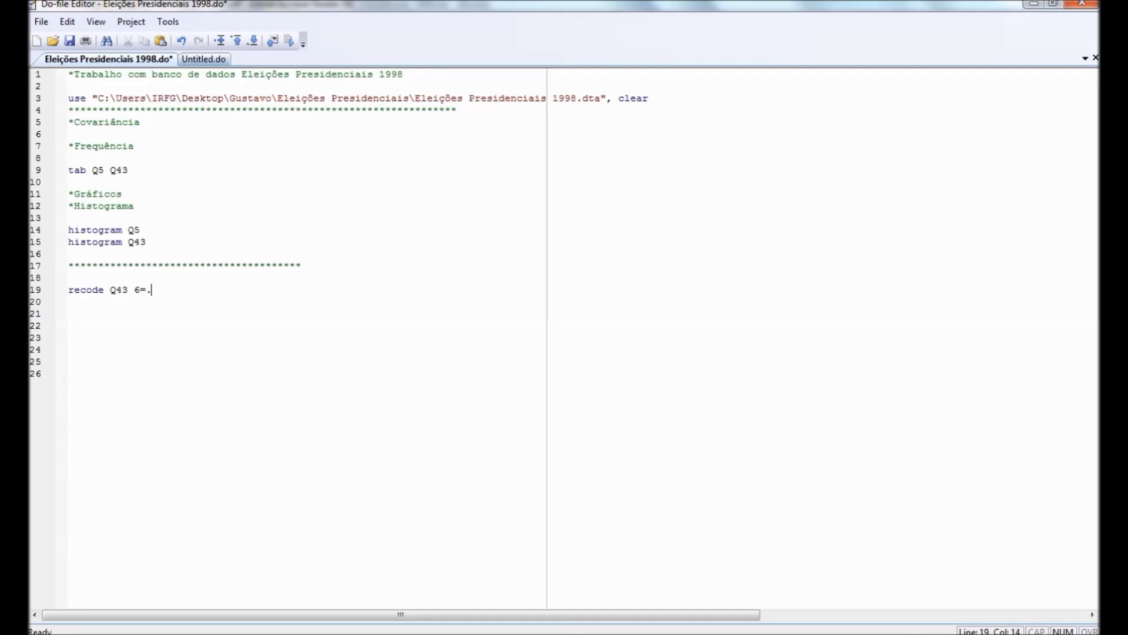
click(657, 567)
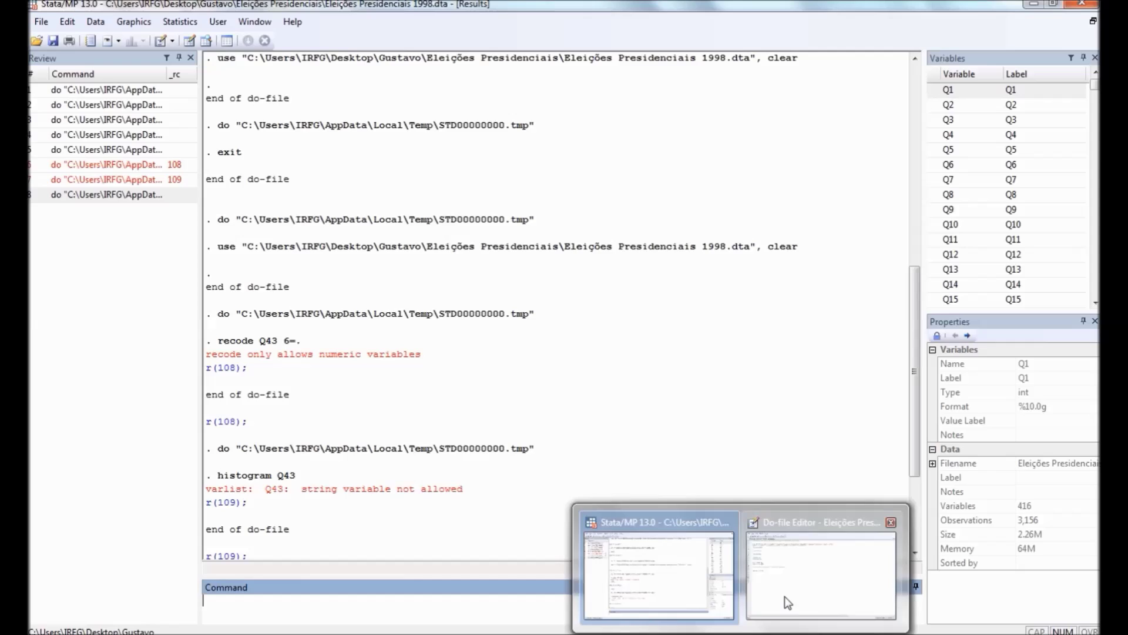
Add "destring Q43, replace force" below the recode command, run it and check its output
click(784, 596)
key(Return)
key(Return)
text(destring Q43, replace force)
drag(240, 313, 229, 302)
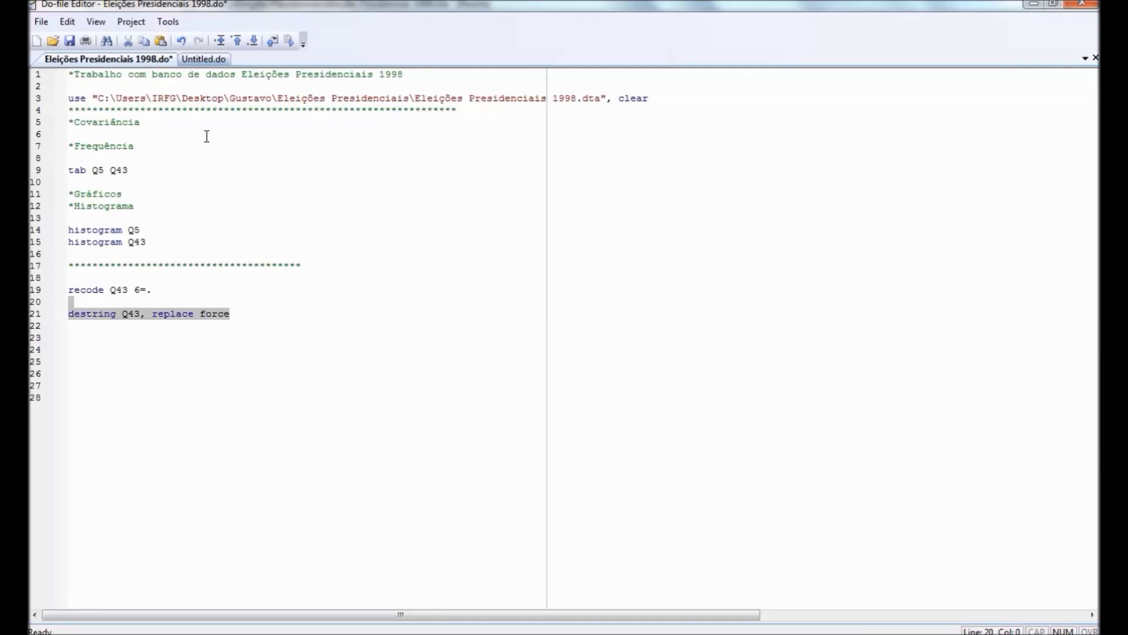
click(286, 45)
click(499, 633)
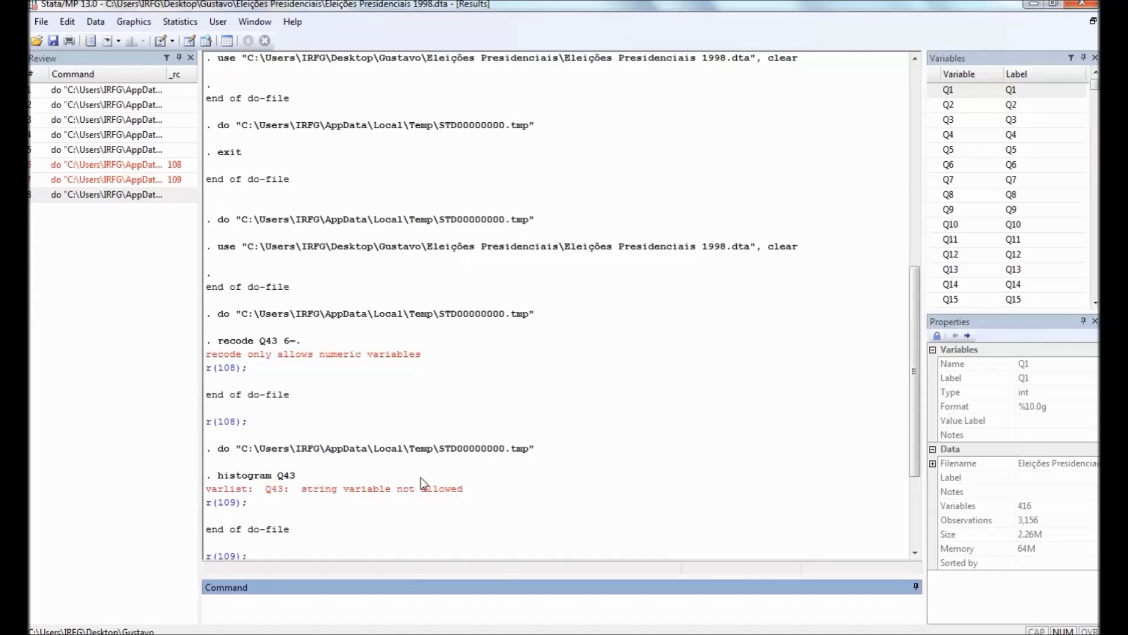
scroll(915, 434, down, 1)
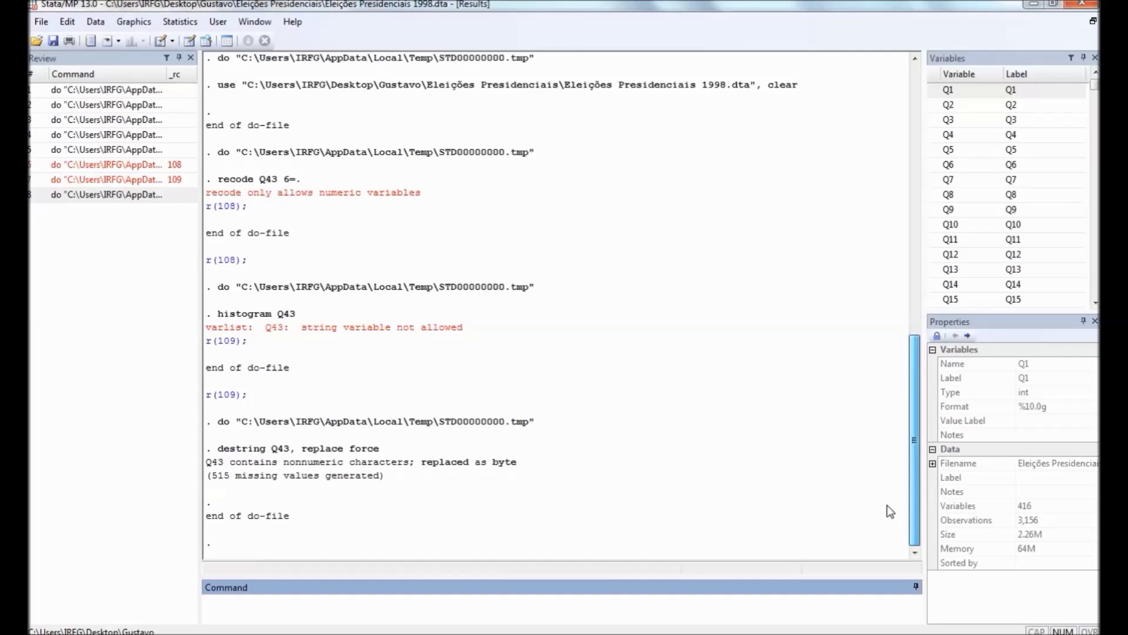
Add the command "histogram Q43" on the line below the last asterisk separator of the do-file and run only that line
key(ctrl+9)
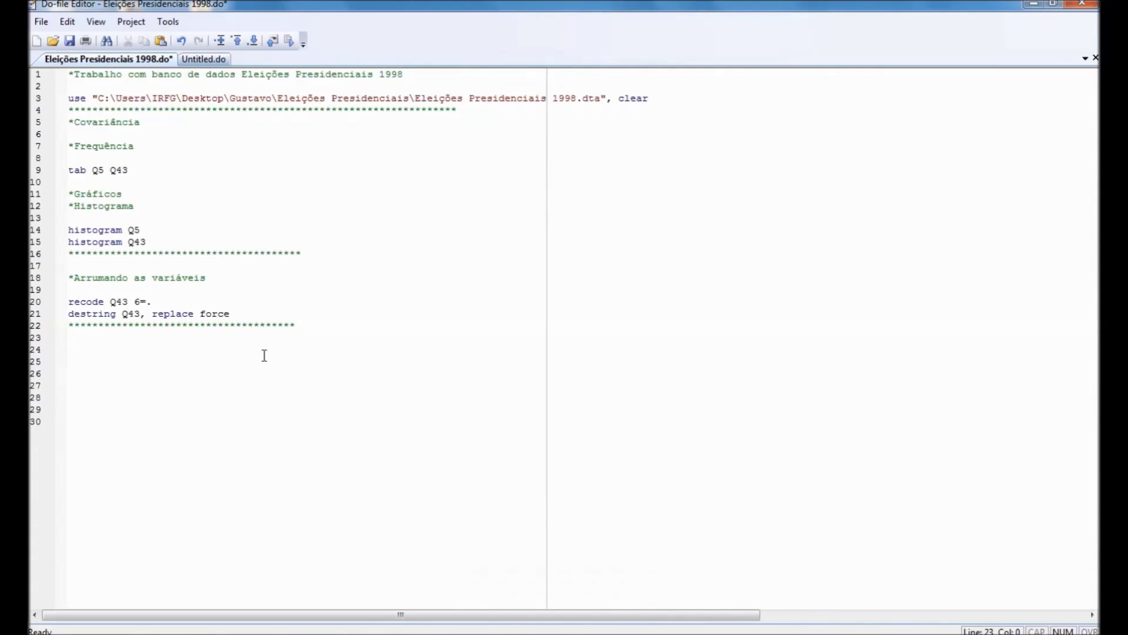
text(histogram Q43)
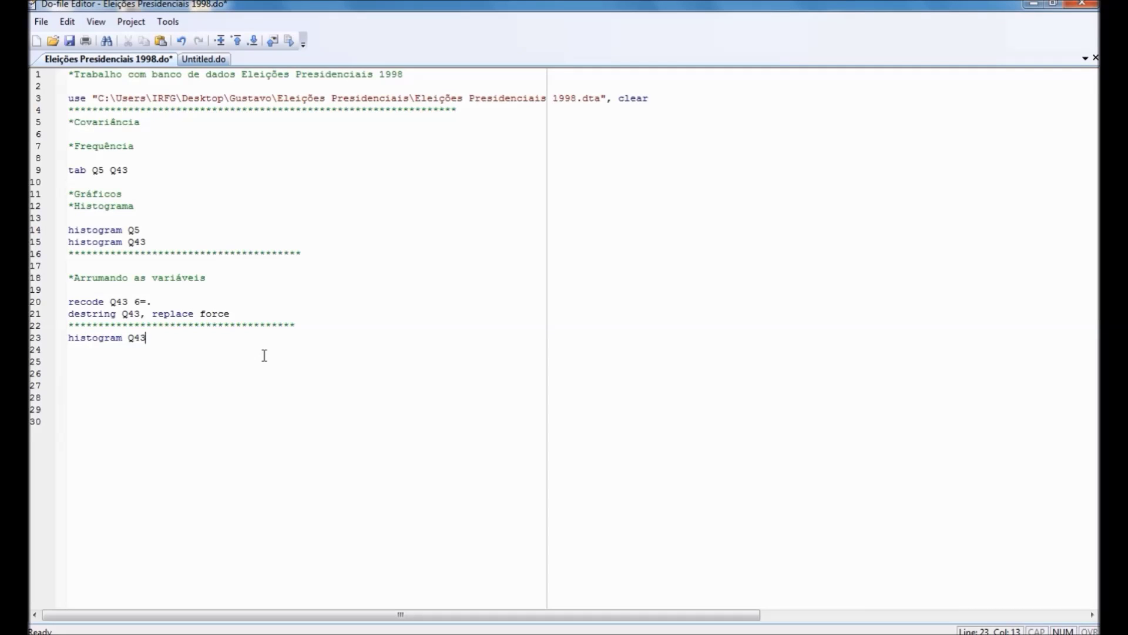
triple_click(167, 339)
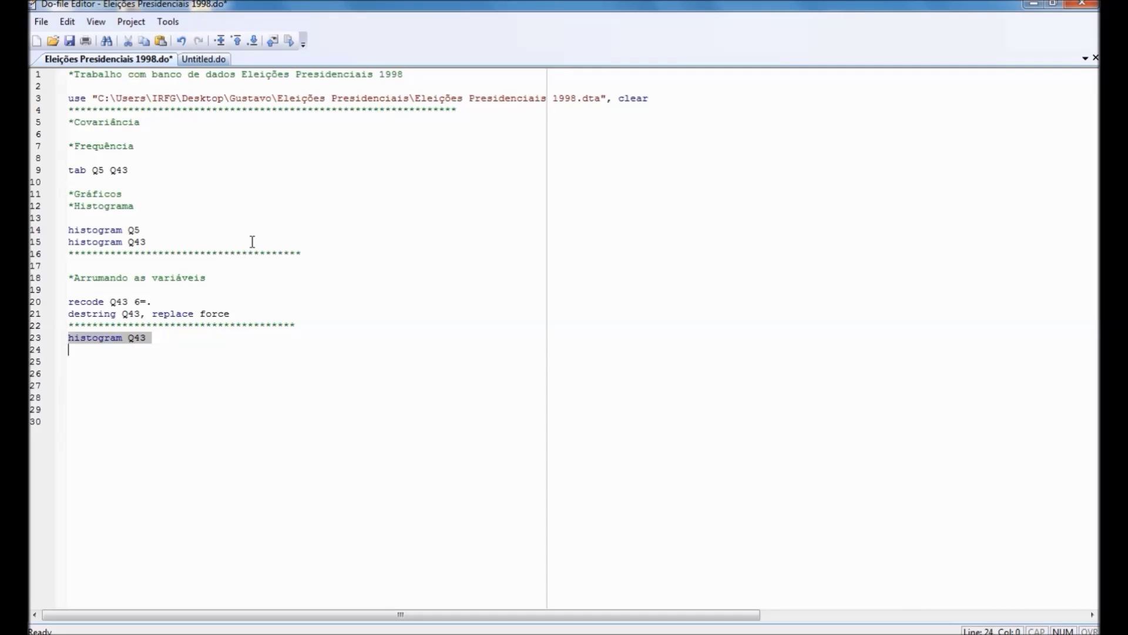
click(289, 41)
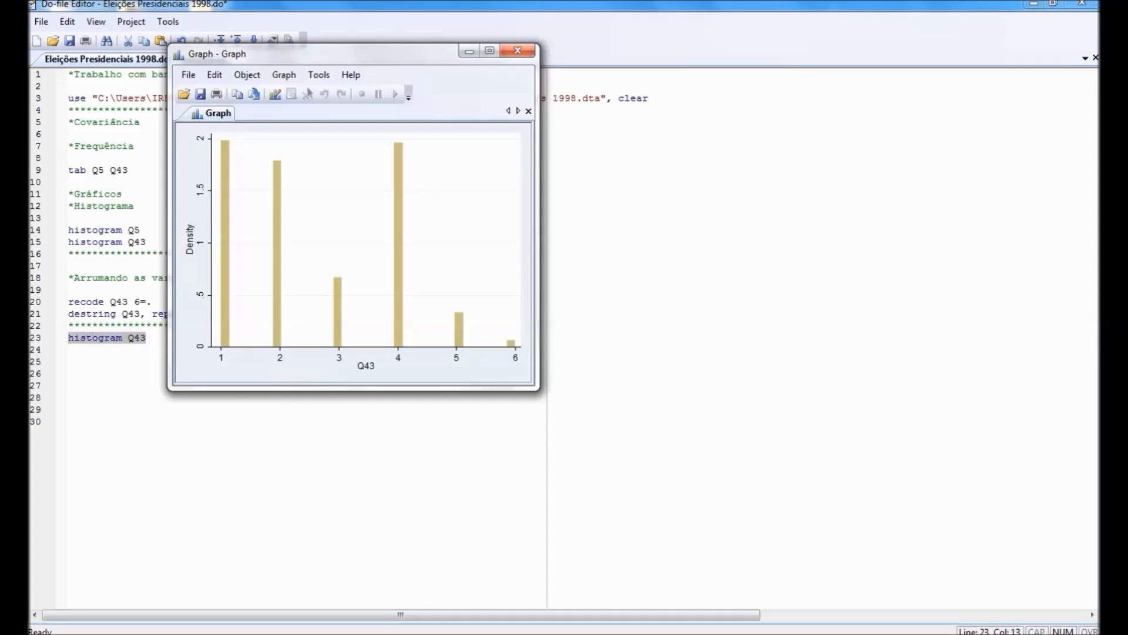
Check the histogram command's output in the results window, bring the Q43 graph back up and start the Graph Editor on it
click(553, 598)
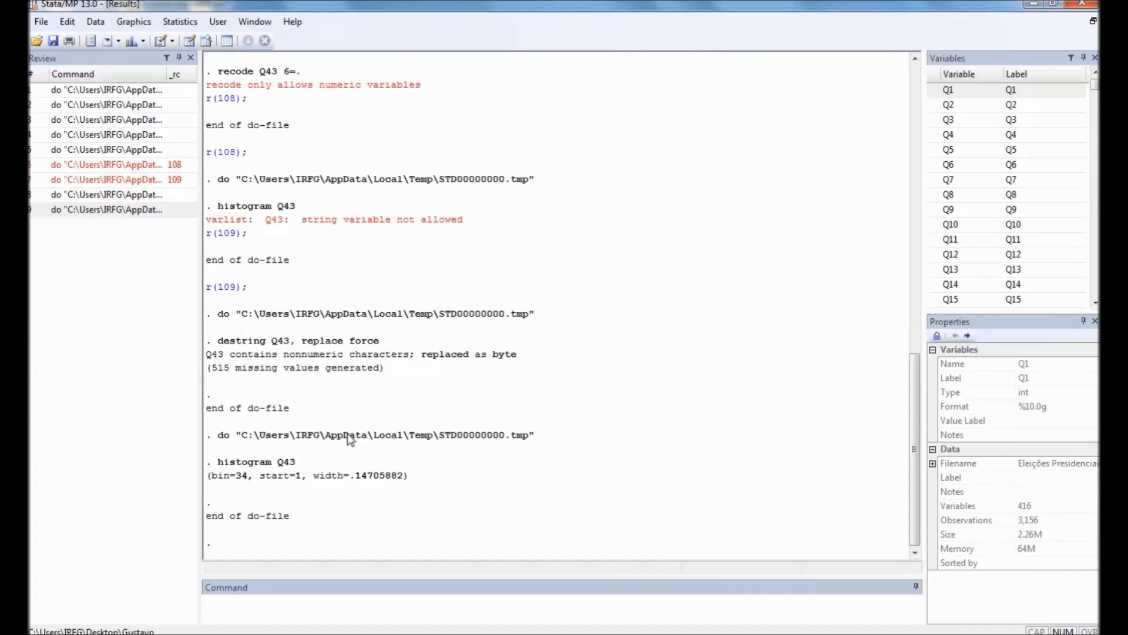
mouse_move(694, 632)
click(855, 573)
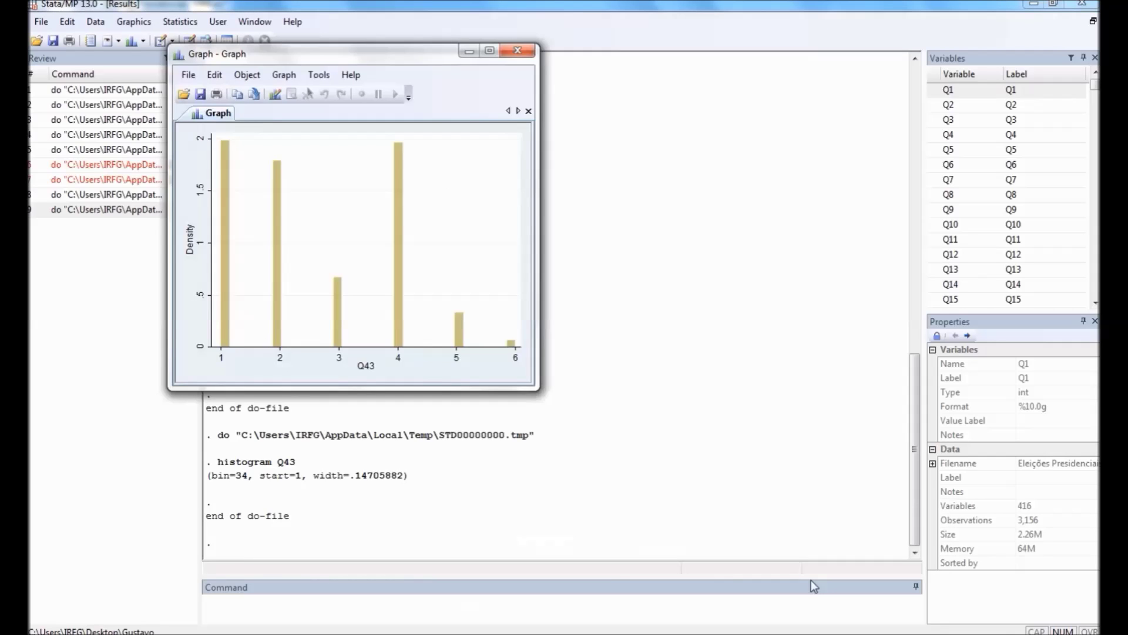
click(188, 74)
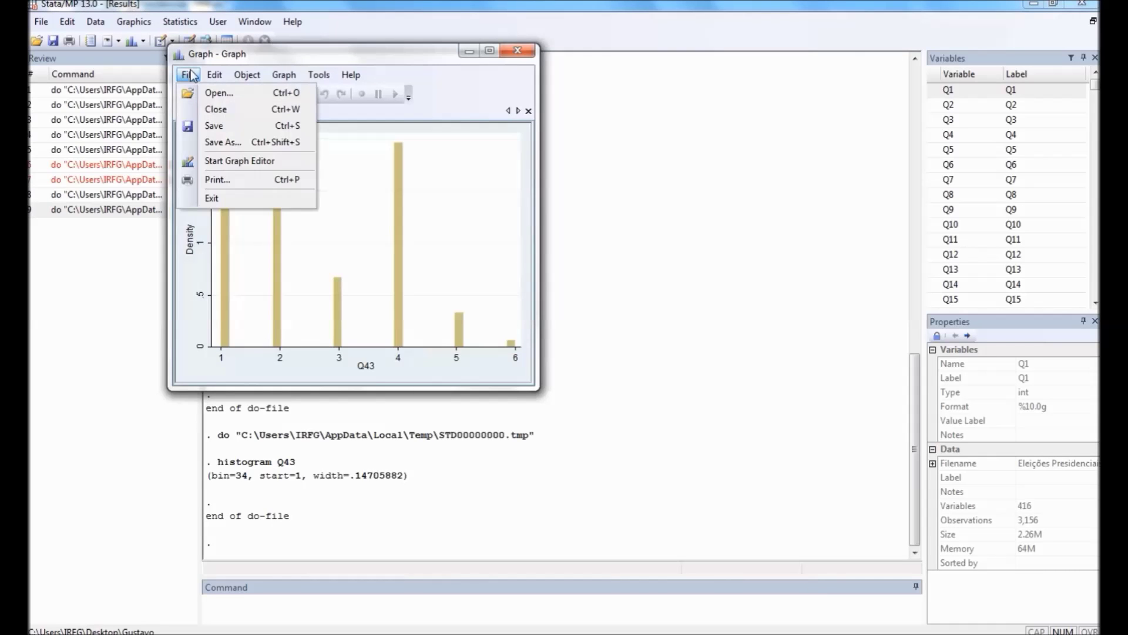
click(268, 163)
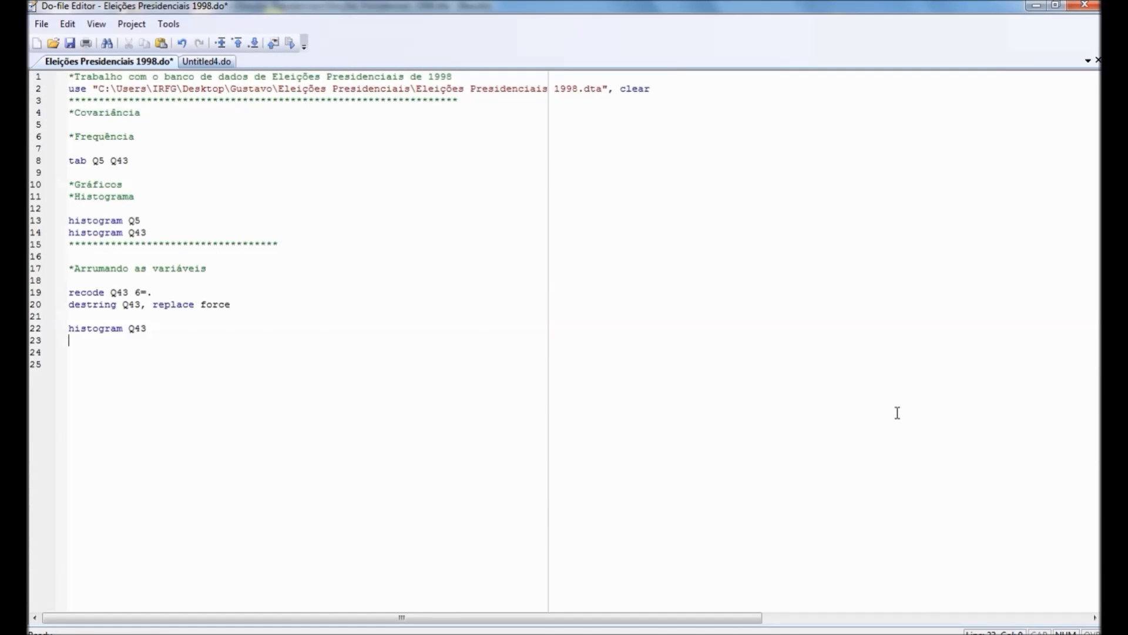
Add "histogram Q43, by(Q5)" below the Q43 histogram command, run only that line and maximize the resulting graph
key(Return)
text(histogram Q43, b)
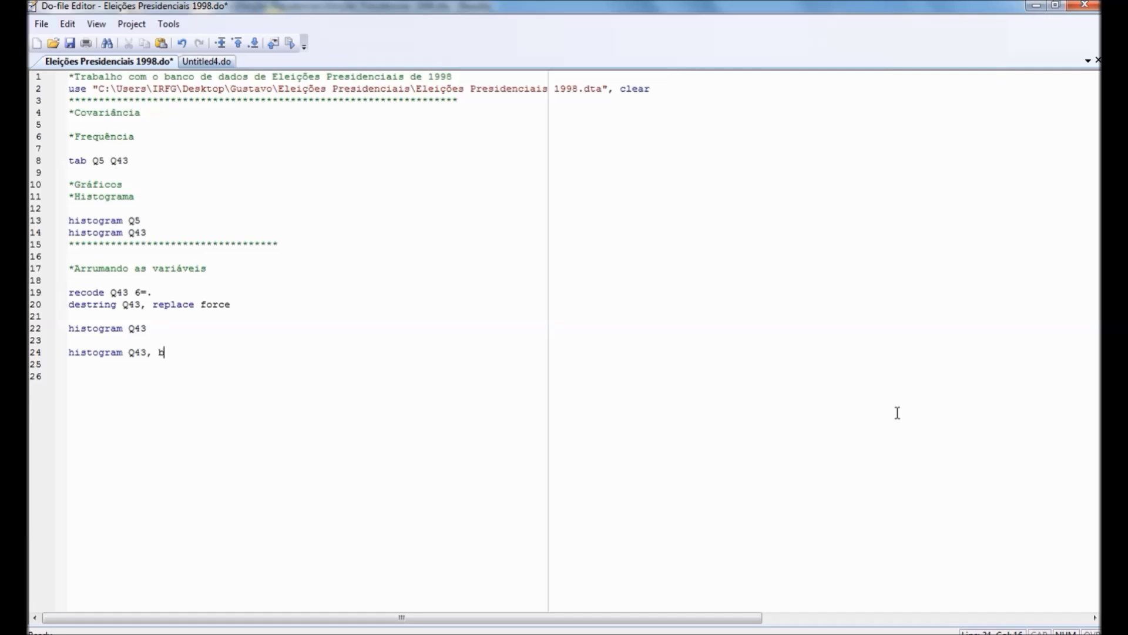
text(y(Q5))
triple_click(202, 351)
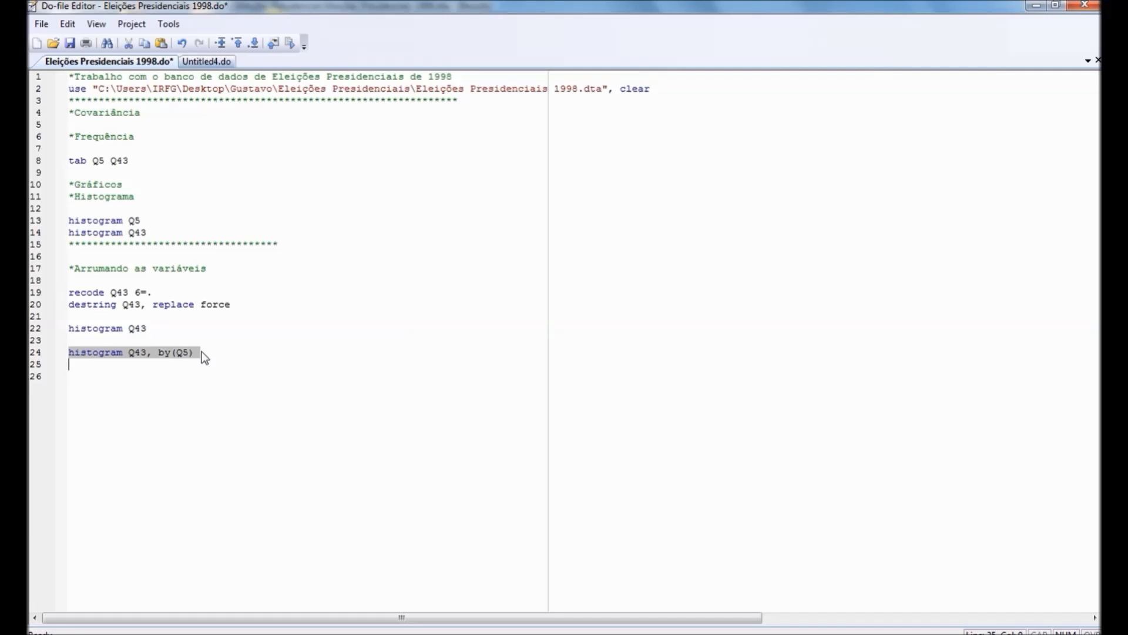
click(289, 43)
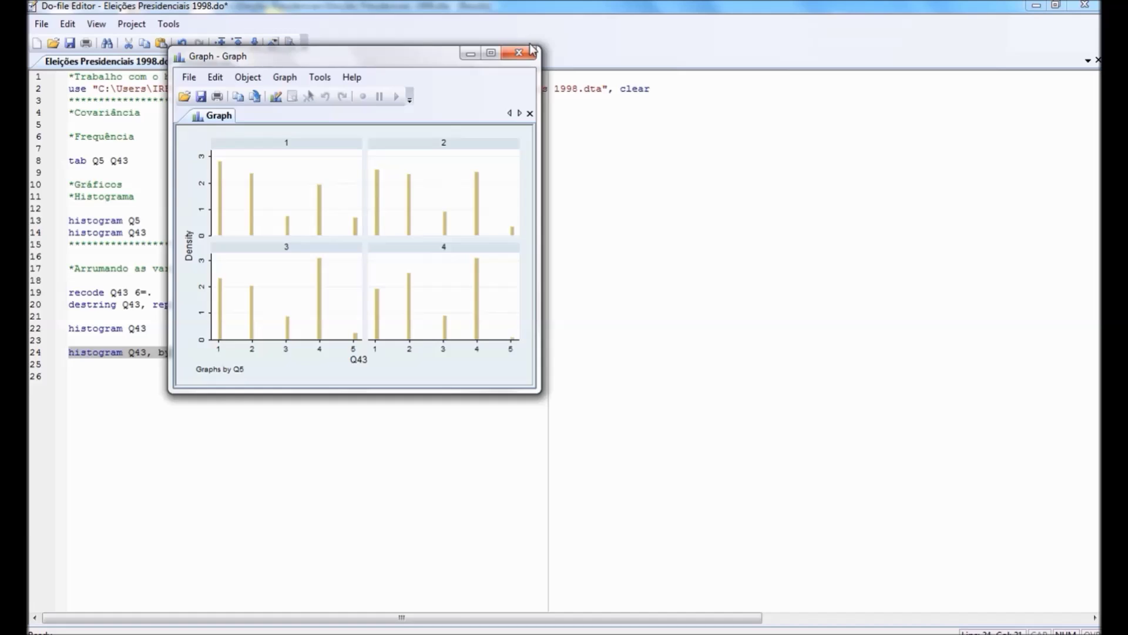
click(491, 53)
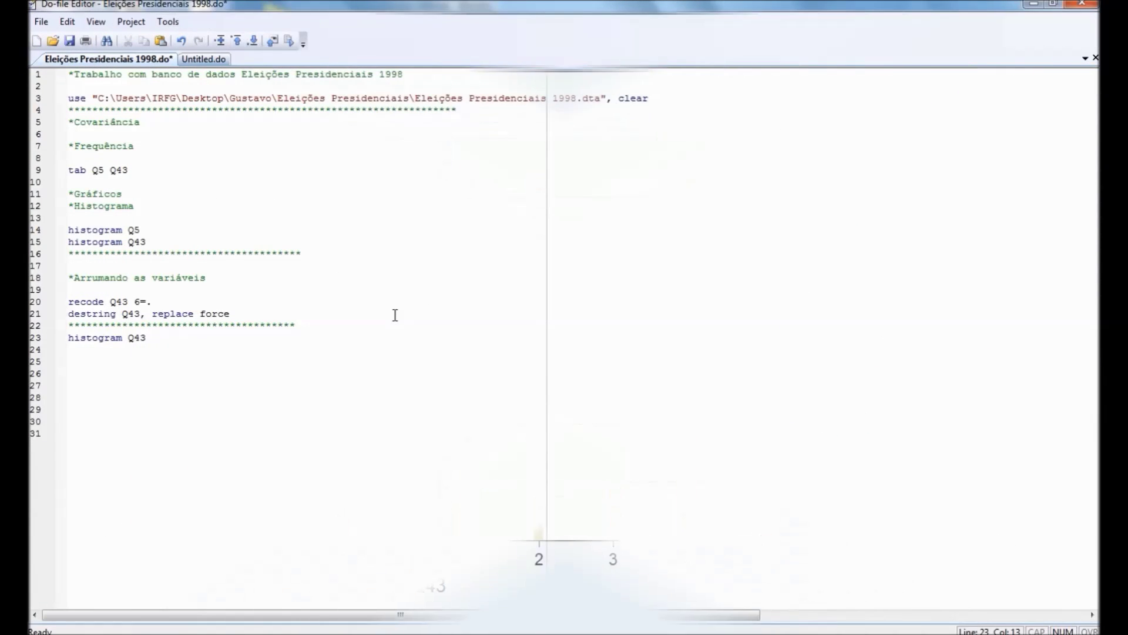
Add an asterisk separator line and the comment "**Box Plot (diagrama de caixa)" below the last "histogram Q43" command
key(Return)
text(*********************)
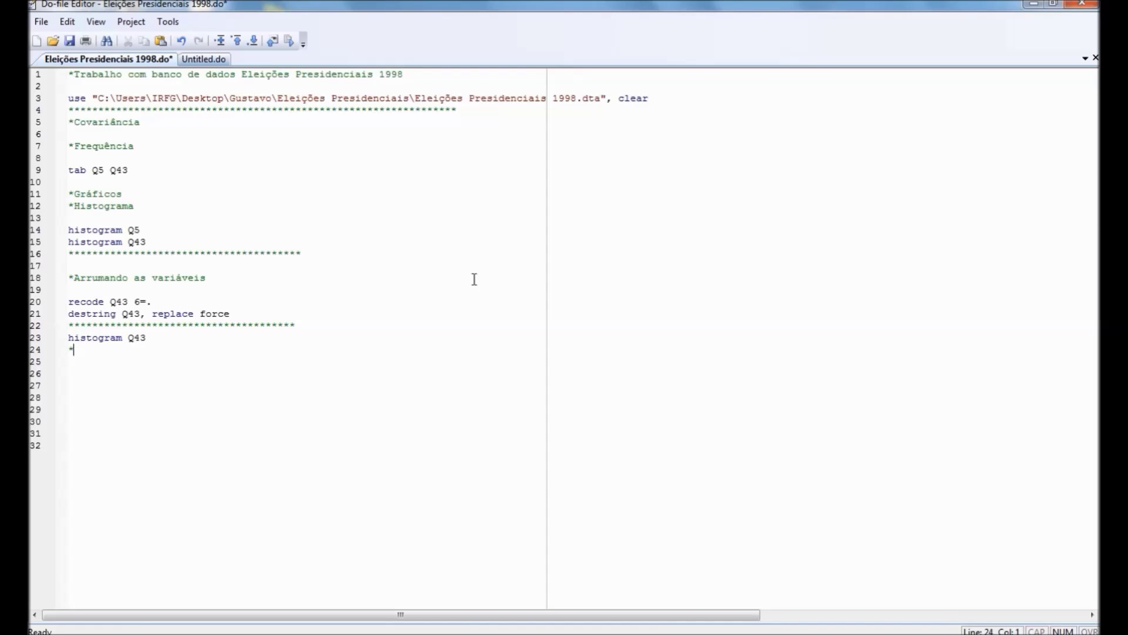
text(************)
key(Return)
text(**Box Pl)
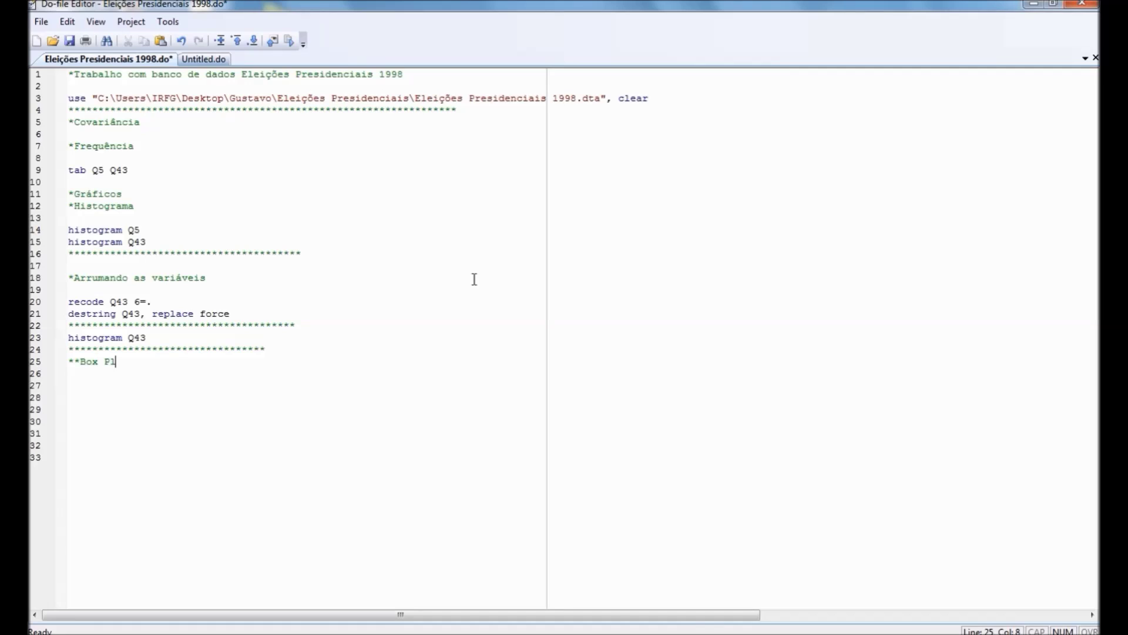
text(ot (diagram)
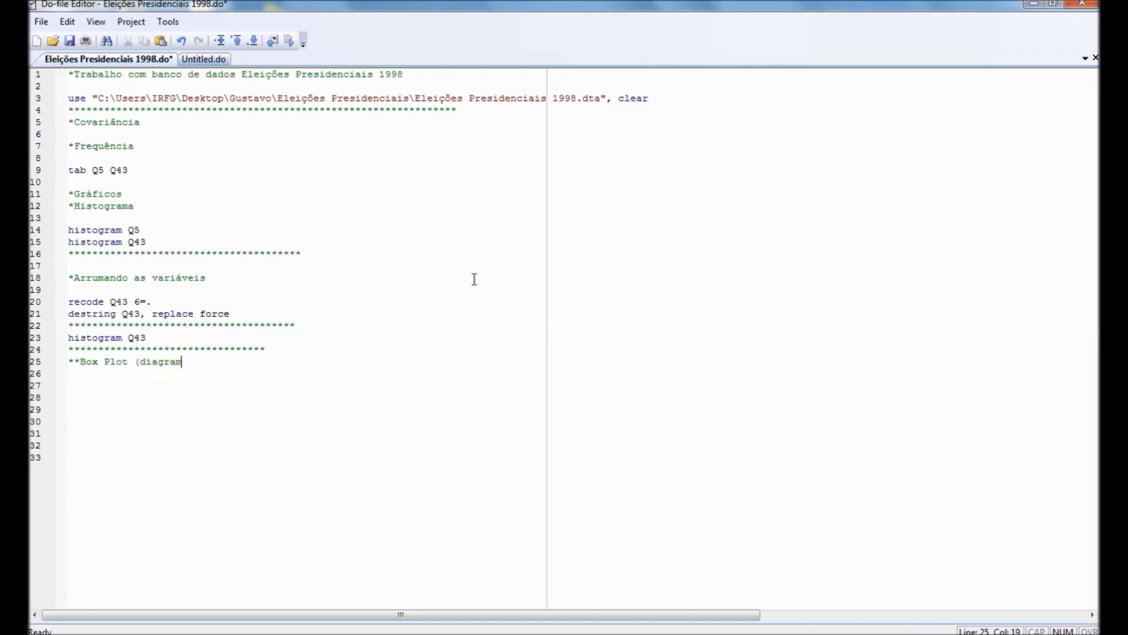
text(a de caixa))
Add the command "graph box Q5" under the box plot comment, leaving a blank line between, and run only that line
key(Return)
key(Return)
text(graph )
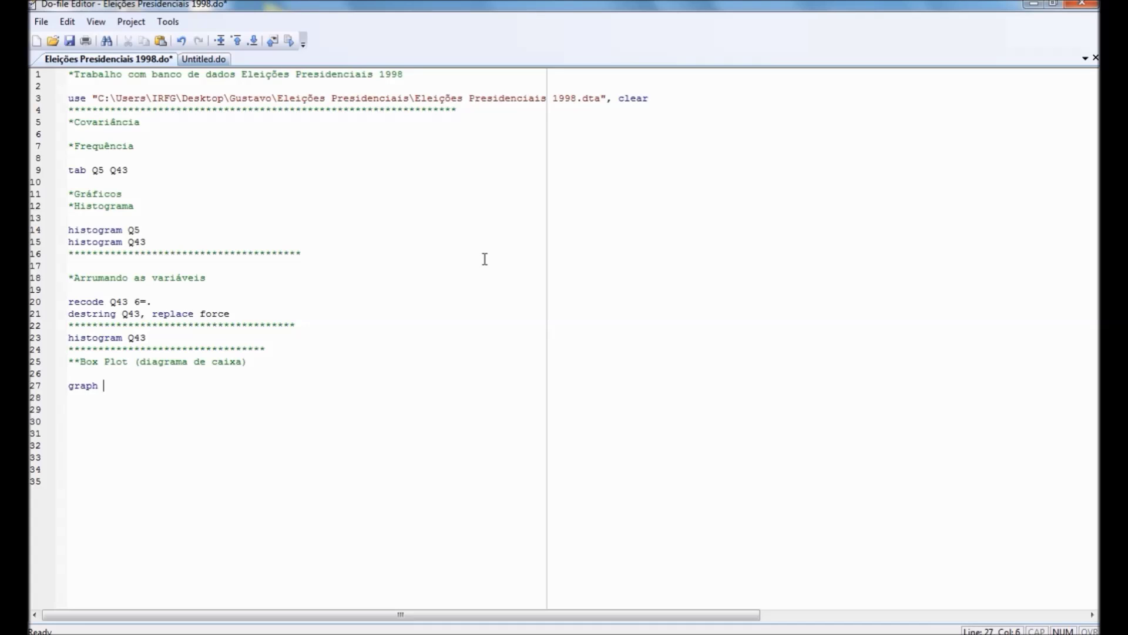
text(box Q5)
drag(128, 385, 151, 387)
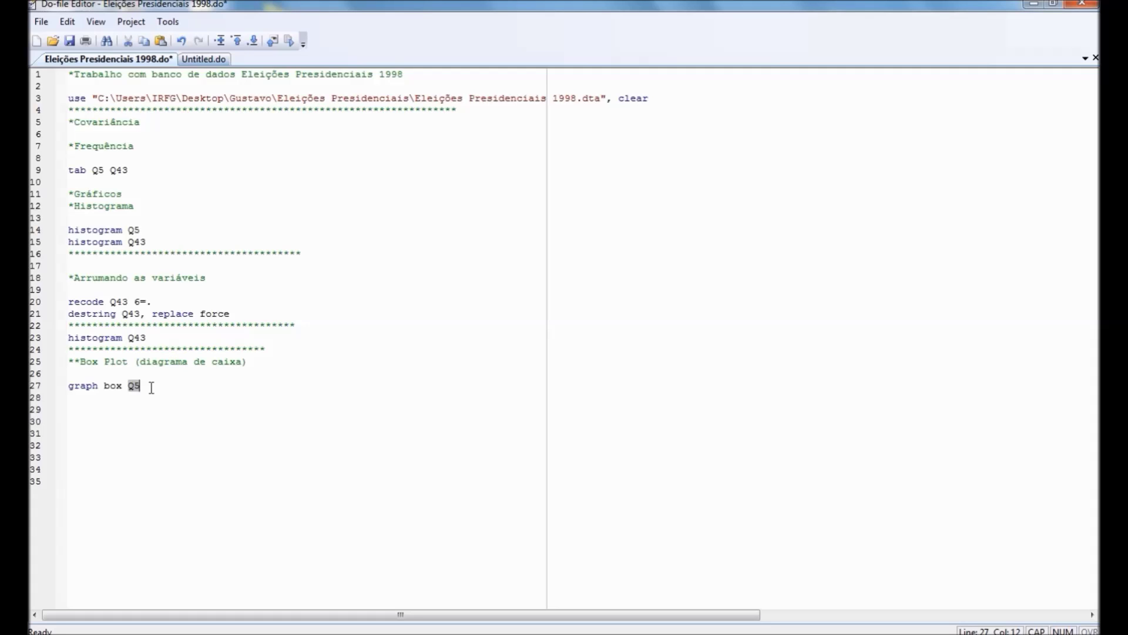
triple_click(151, 388)
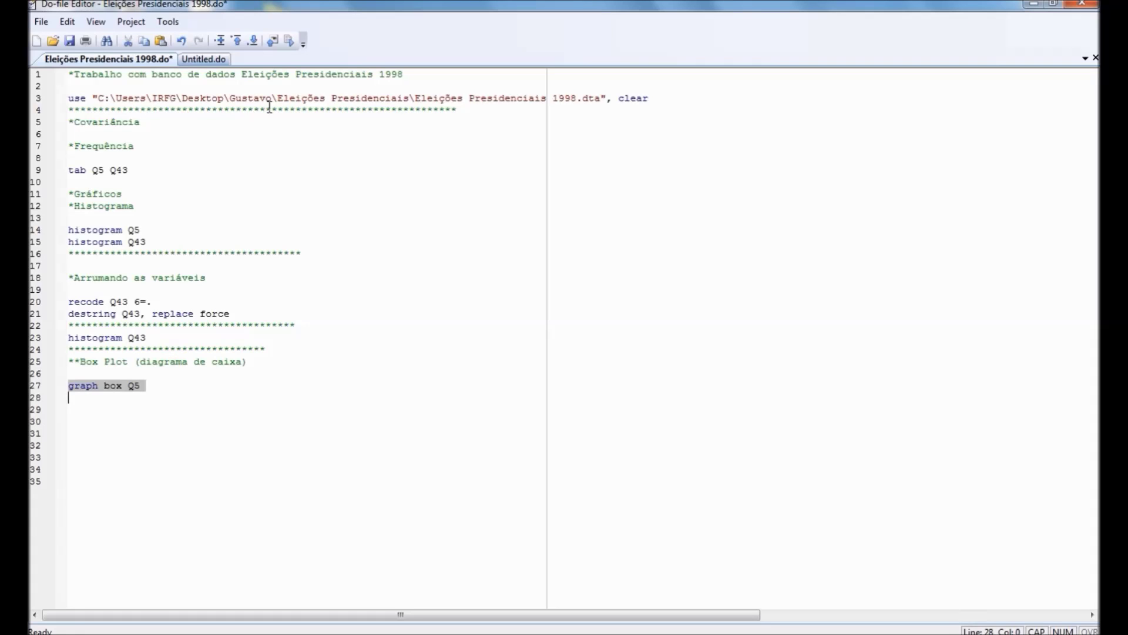
click(288, 42)
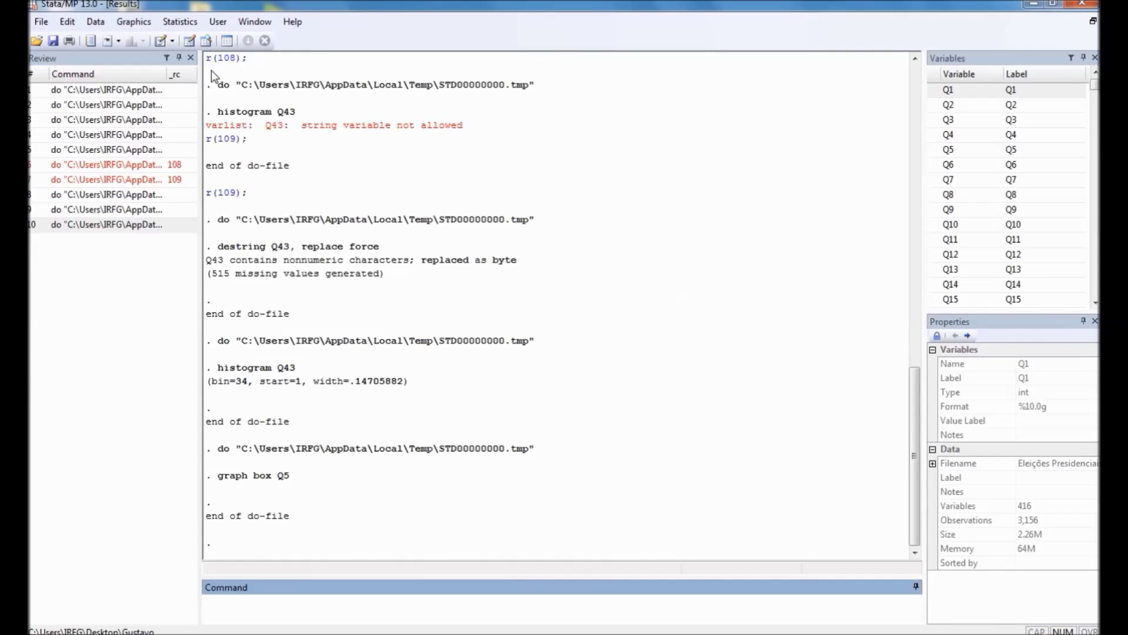
click(136, 23)
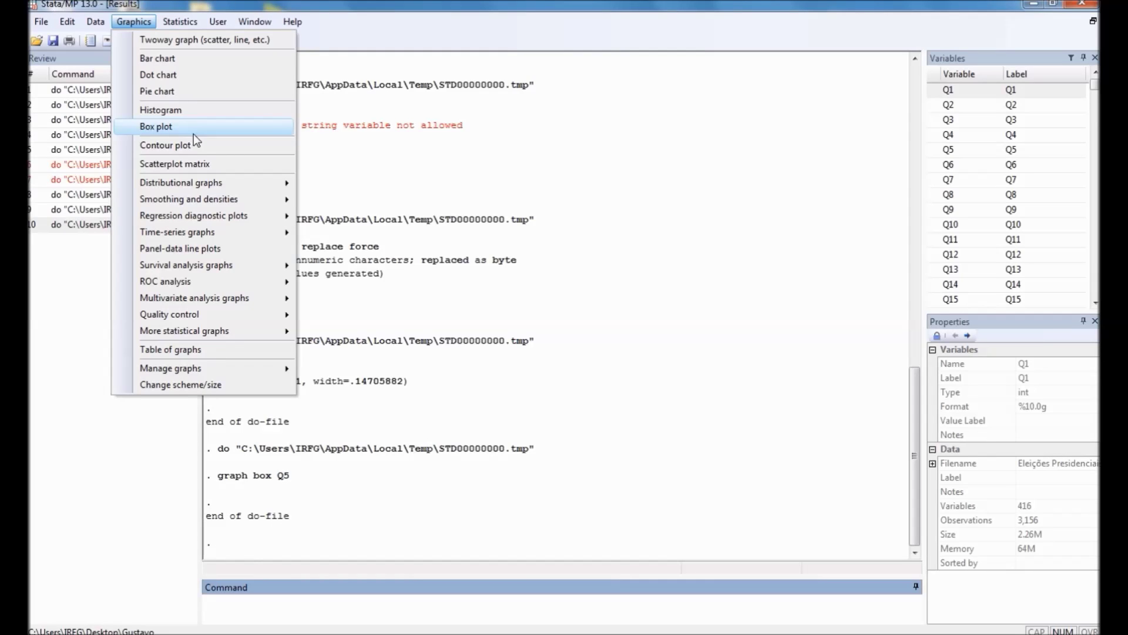
click(211, 234)
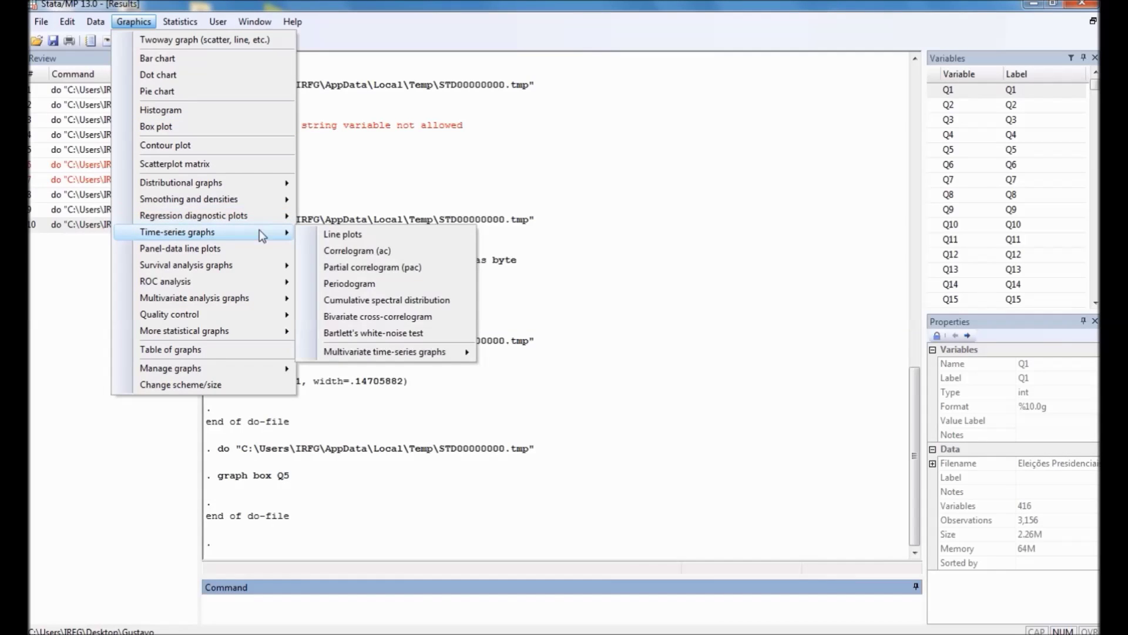